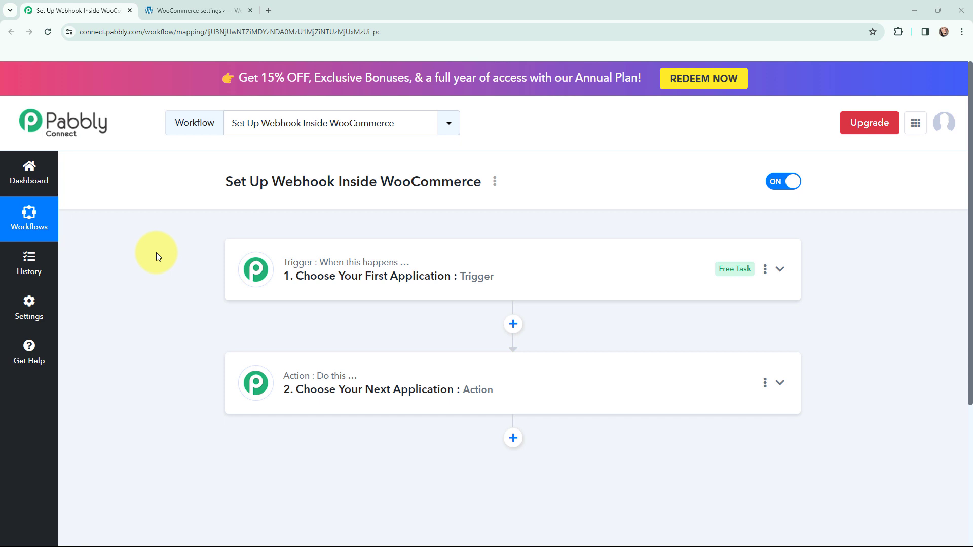
- Glance at the WooCommerce tab, then expand the workflow's first trigger step to choose its app
{"action": "left_click", "coordinate": [191, 10]}
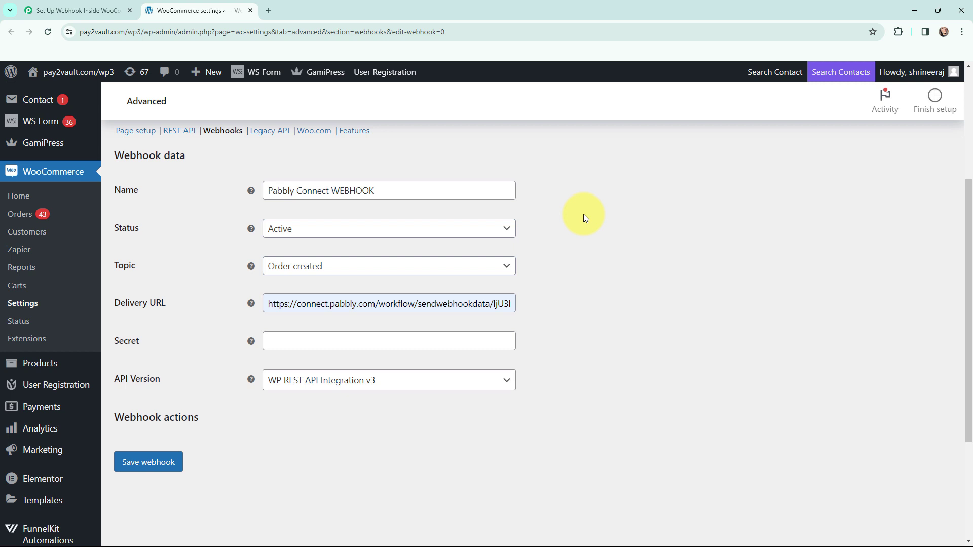
{"action": "left_click", "coordinate": [81, 11]}
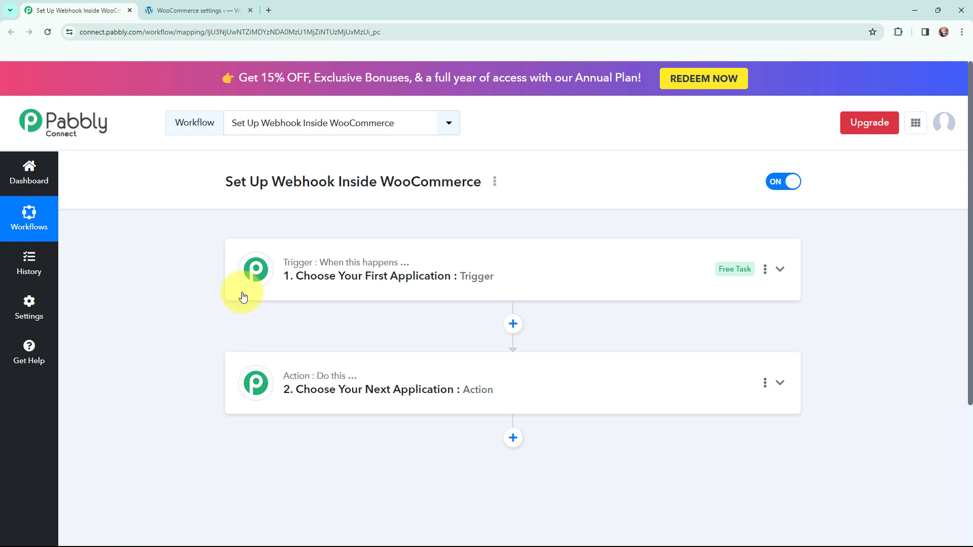
{"action": "left_click", "coordinate": [260, 254]}
- Set the trigger app to WooCommerce with the New Order Created event
{"action": "left_click", "coordinate": [280, 349]}
{"action": "type", "text": "w"}
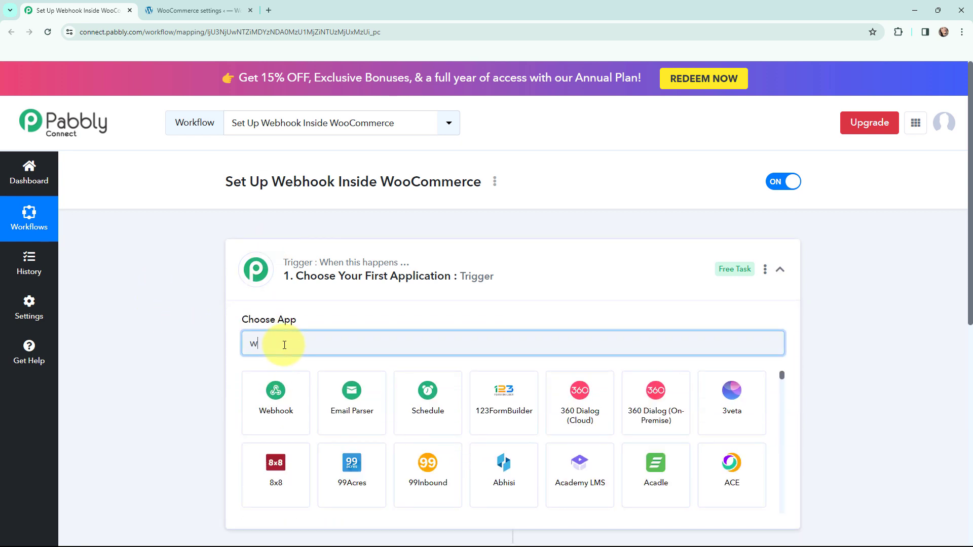
{"action": "type", "text": "ooco"}
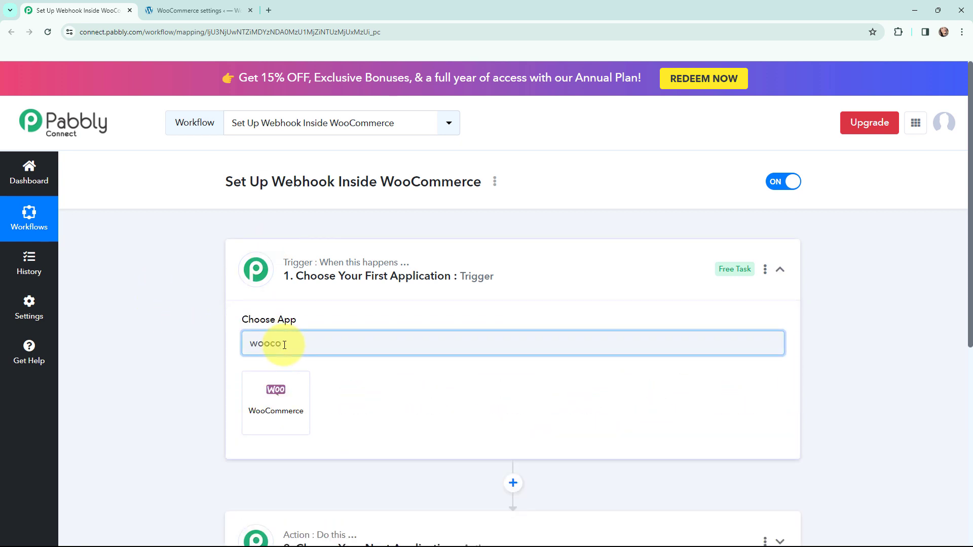
{"action": "type", "text": "mmerce"}
{"action": "left_click", "coordinate": [275, 398]}
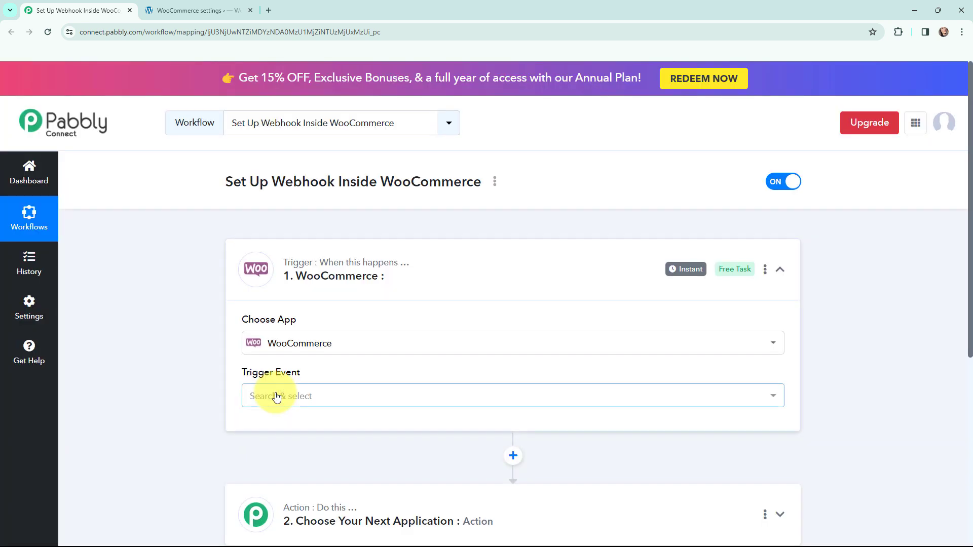
{"action": "left_click", "coordinate": [276, 396]}
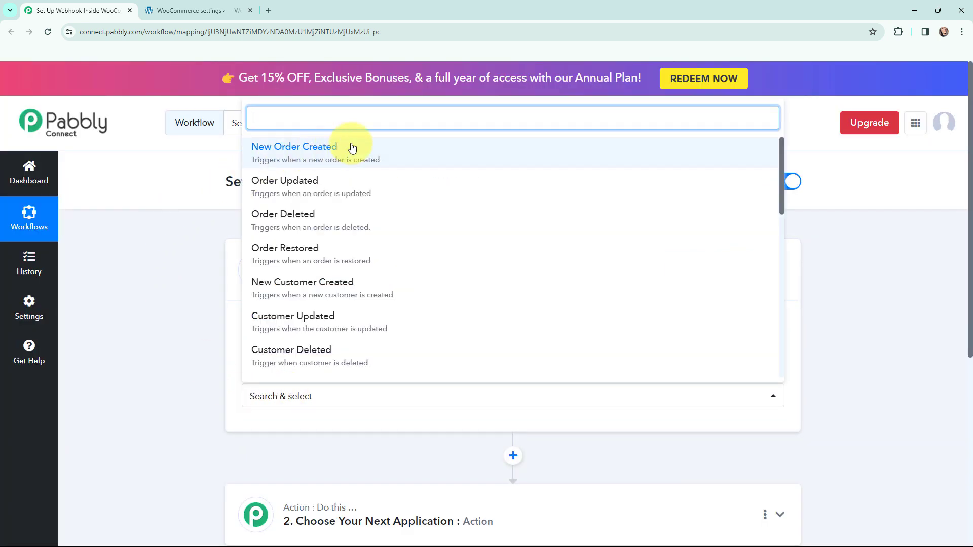
{"action": "left_click", "coordinate": [397, 157]}
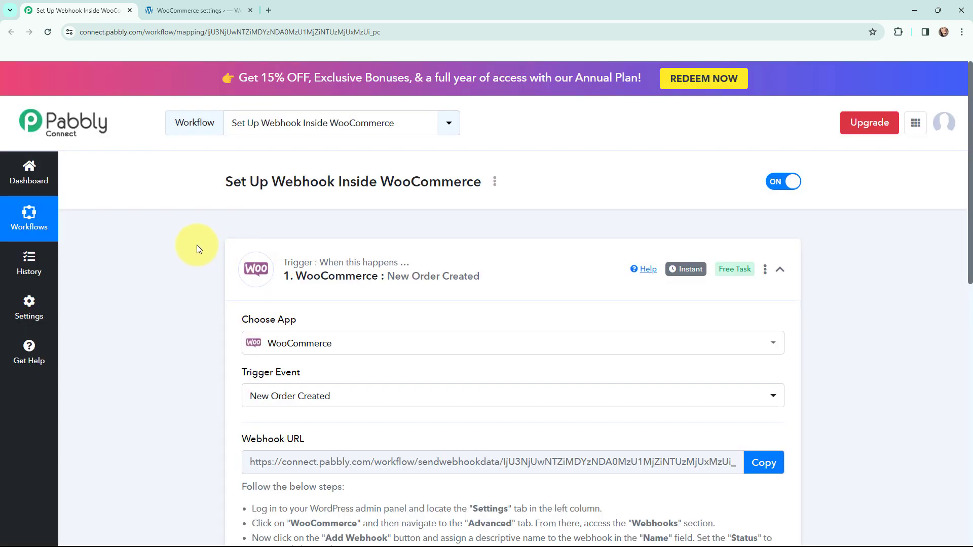
- Read the 'Follow the below steps' webhook instructions, then switch to the WordPress admin tab
{"action": "scroll", "coordinate": [196, 245], "scroll_direction": "down", "scroll_amount": 2}
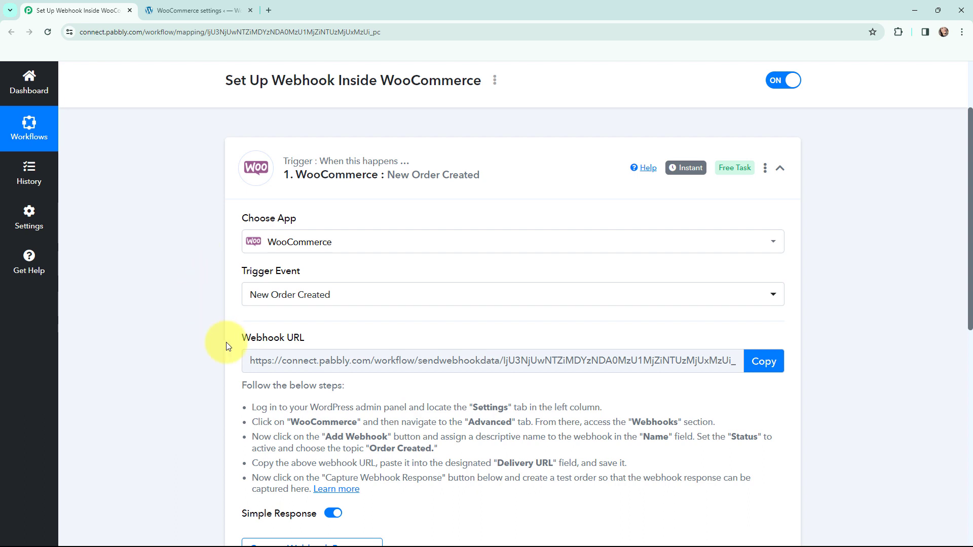
{"action": "scroll", "coordinate": [199, 258], "scroll_direction": "down", "scroll_amount": 2}
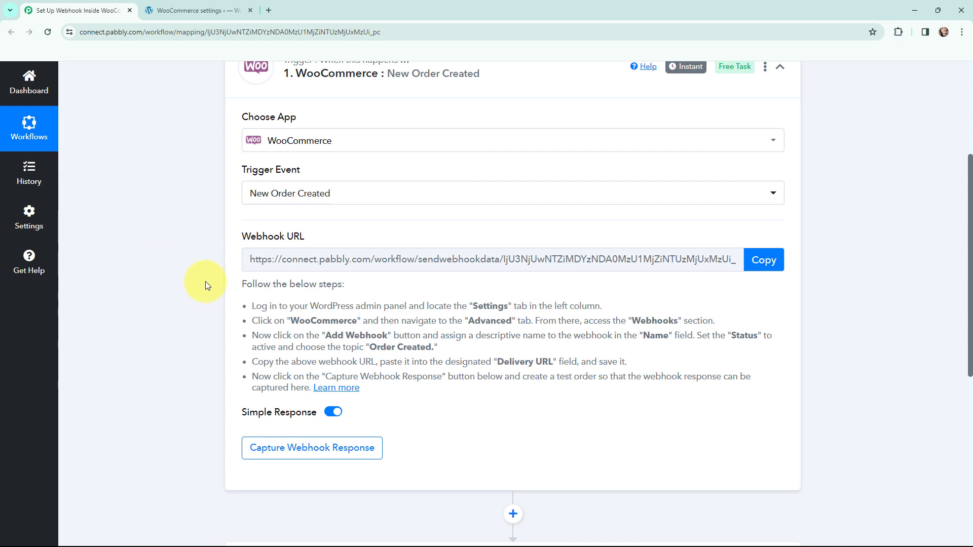
{"action": "left_click_drag", "start_coordinate": [254, 290], "coordinate": [373, 392]}
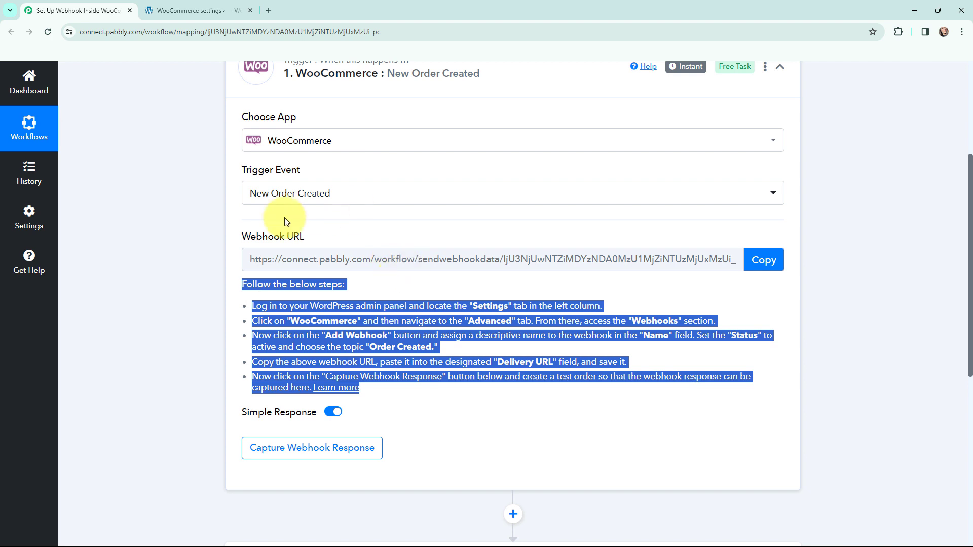
{"action": "left_click", "coordinate": [203, 261]}
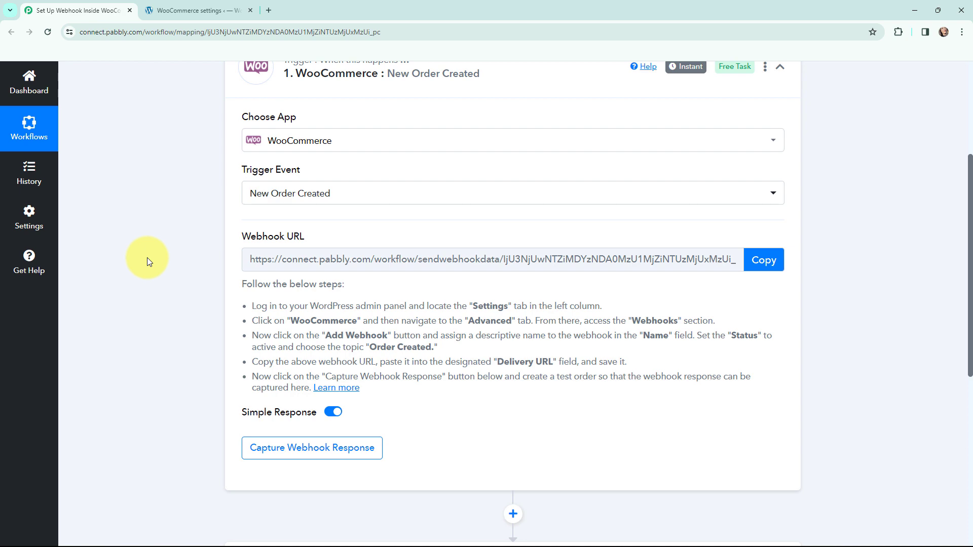
{"action": "key", "text": "ctrl+Tab"}
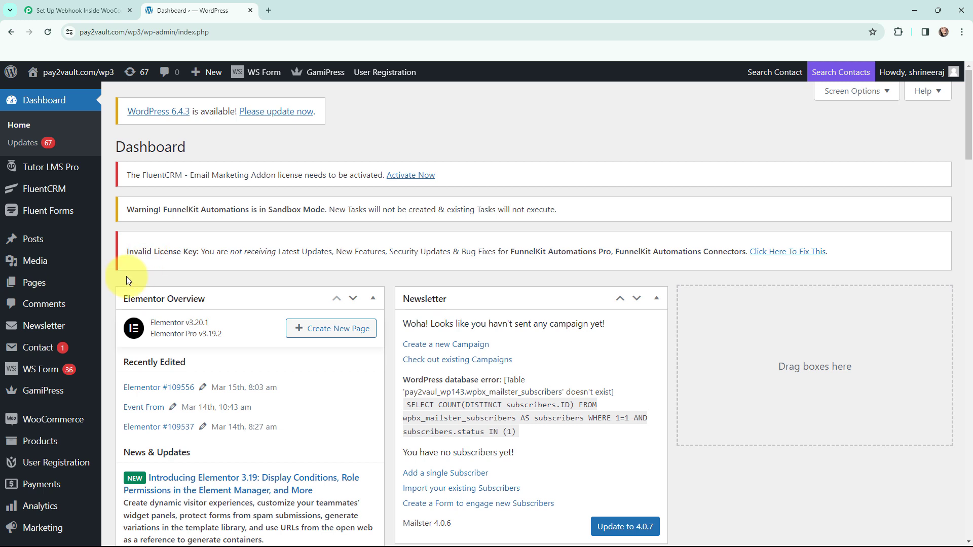
- Go to WooCommerce Settings > Advanced > Webhooks and start a new webhook
{"action": "scroll", "coordinate": [68, 304], "scroll_direction": "down", "scroll_amount": 2}
{"action": "mouse_move", "coordinate": [72, 315]}
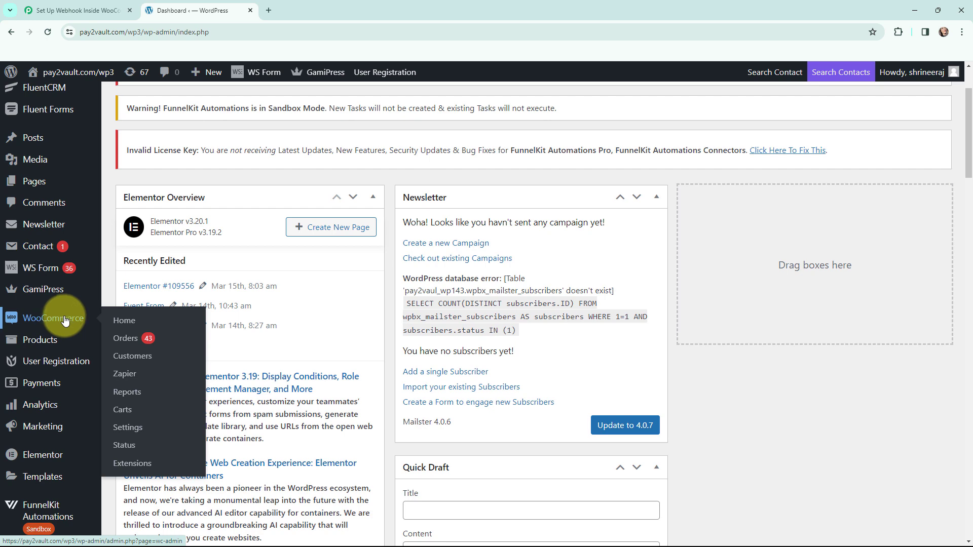
{"action": "left_click", "coordinate": [140, 429]}
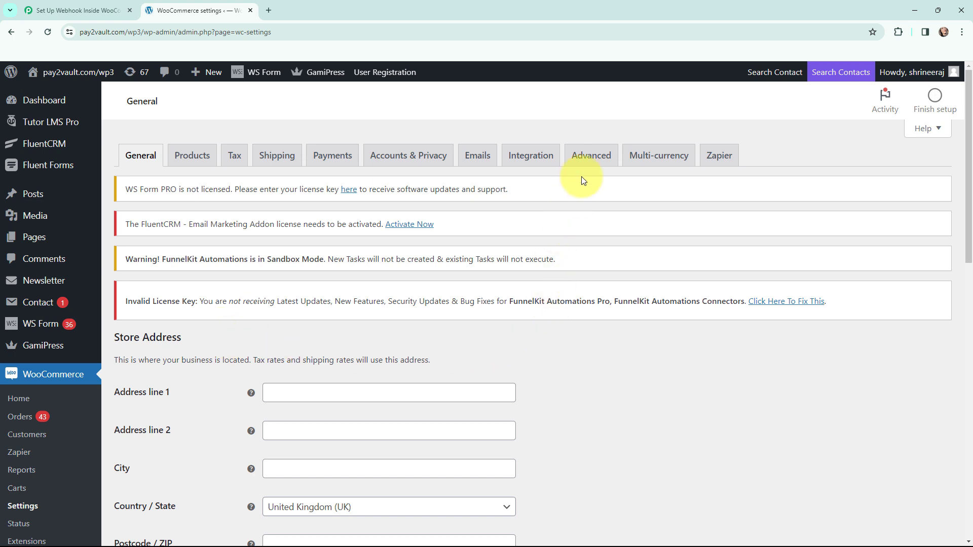
{"action": "left_click", "coordinate": [586, 159]}
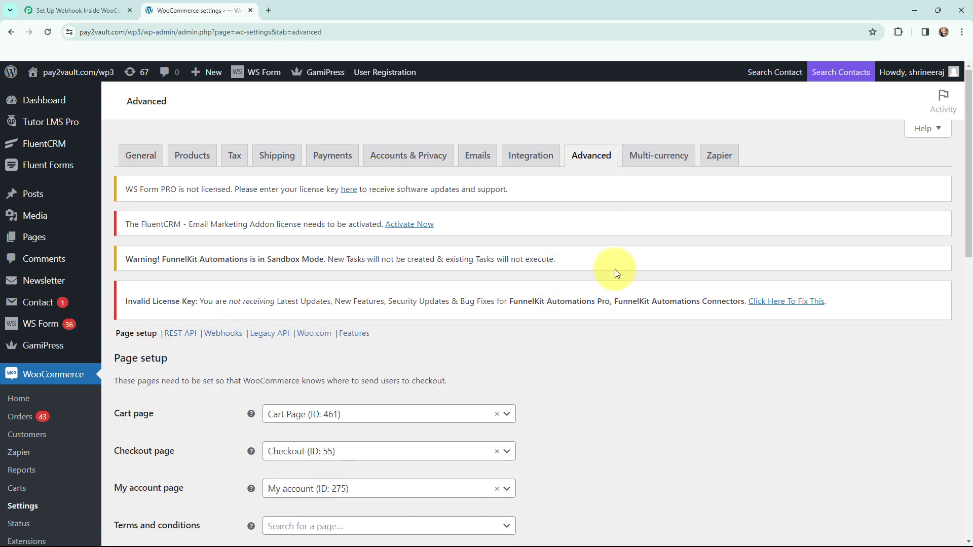
{"action": "left_click", "coordinate": [225, 334]}
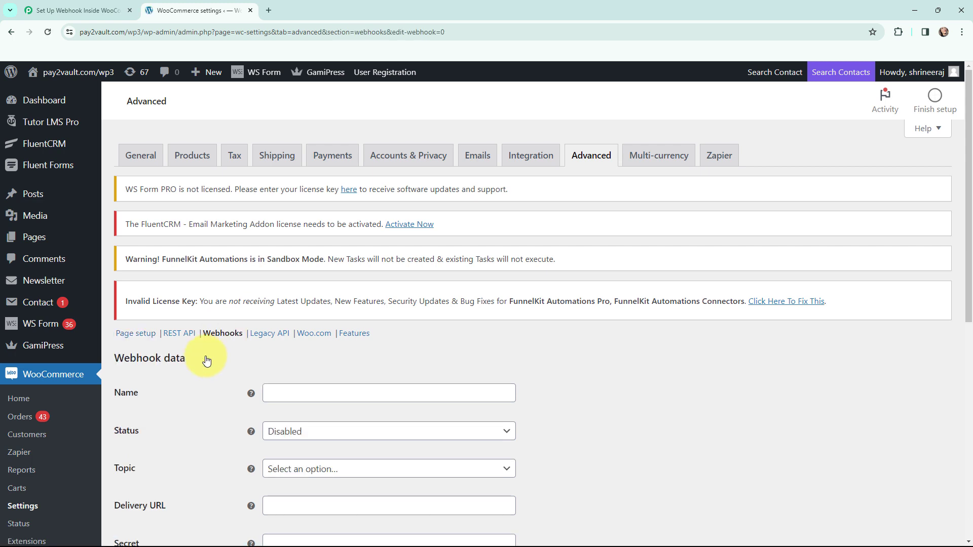
{"action": "scroll", "coordinate": [205, 357], "scroll_direction": "down", "scroll_amount": 3}
- Name the webhook 'Pabbly Connect Webhook', set Status Active and Topic Order created
{"action": "left_click", "coordinate": [314, 244]}
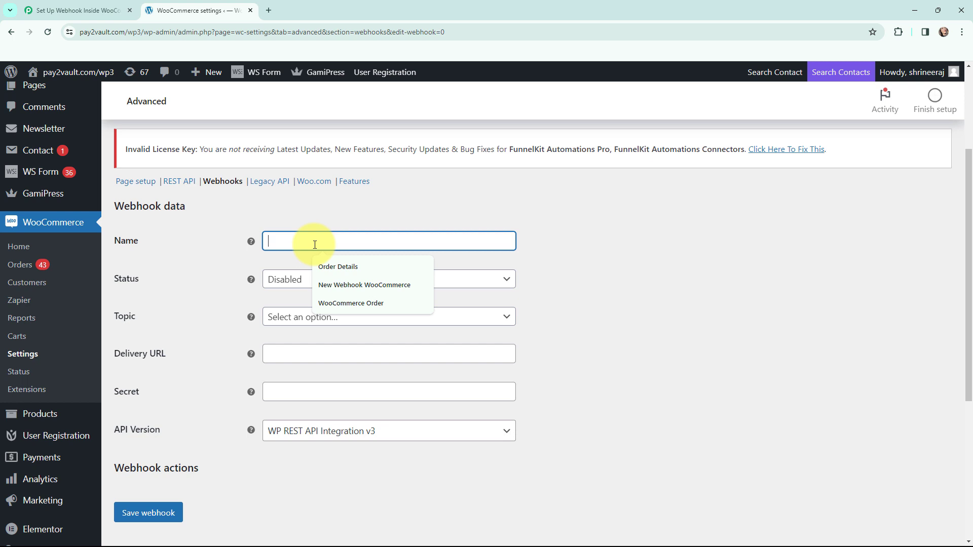
{"action": "type", "text": "Pabbly "}
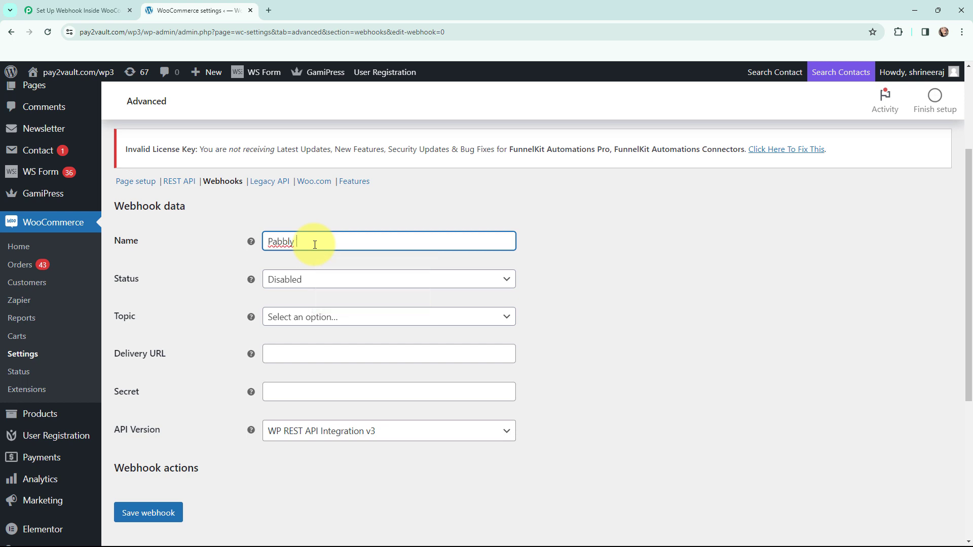
{"action": "type", "text": "Connect Webhook"}
{"action": "left_click", "coordinate": [308, 281]}
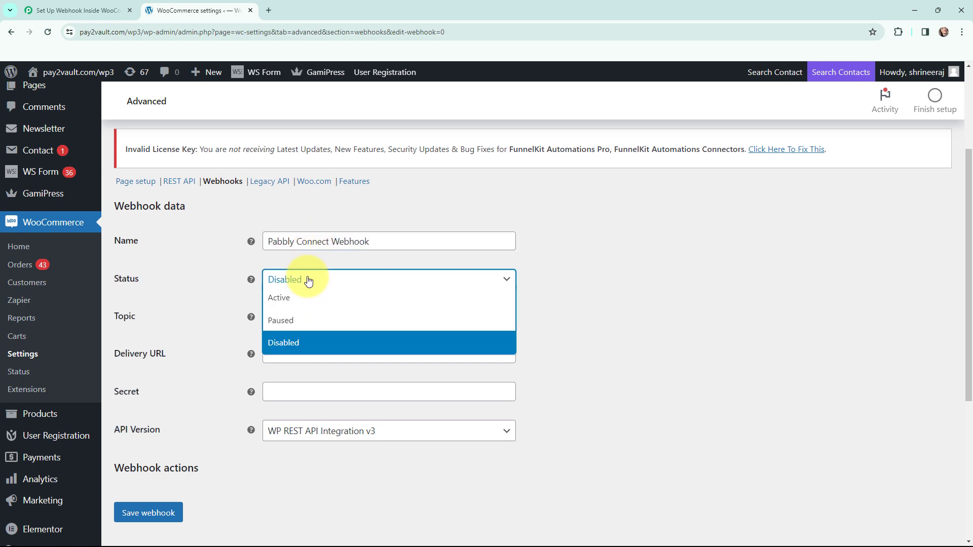
{"action": "left_click", "coordinate": [302, 298]}
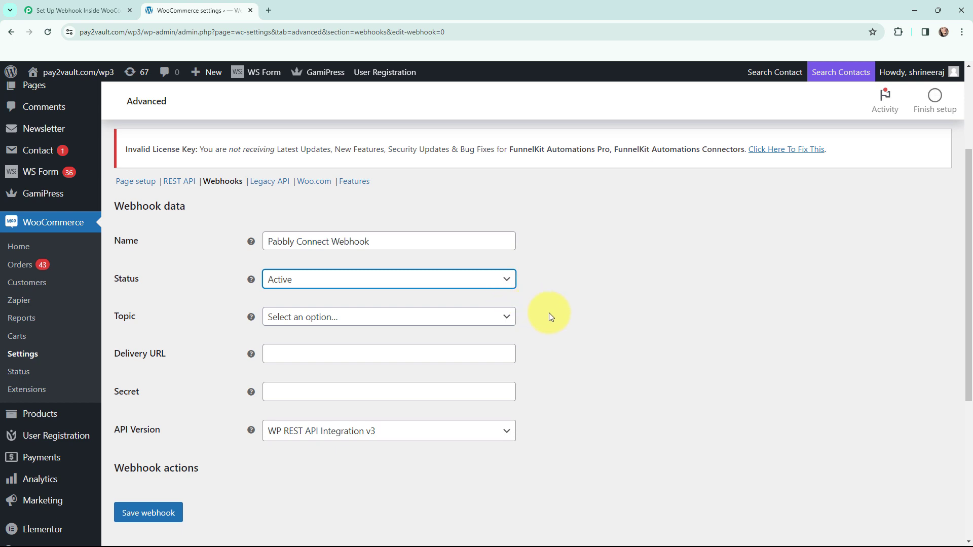
{"action": "left_click", "coordinate": [290, 316]}
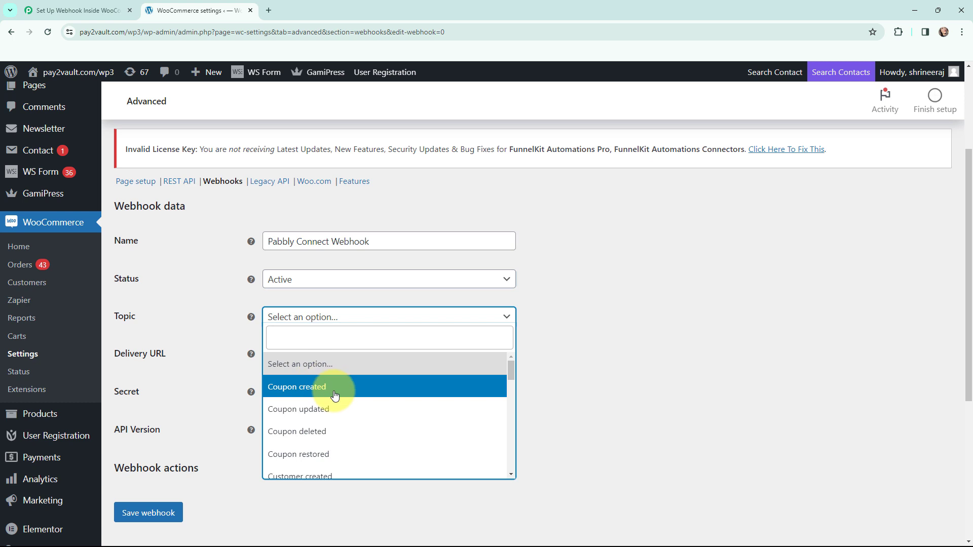
{"action": "scroll", "coordinate": [335, 395], "scroll_direction": "down", "scroll_amount": 3}
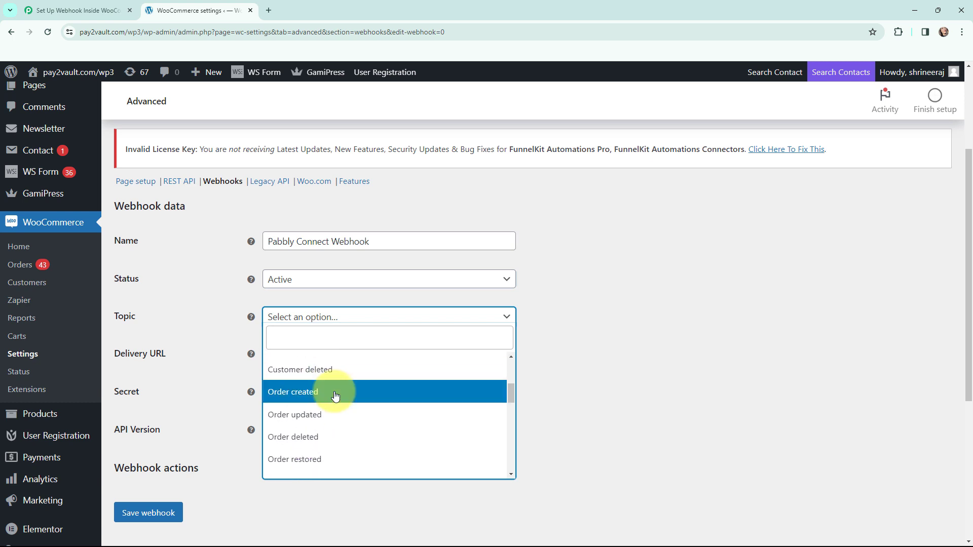
{"action": "left_click", "coordinate": [335, 395]}
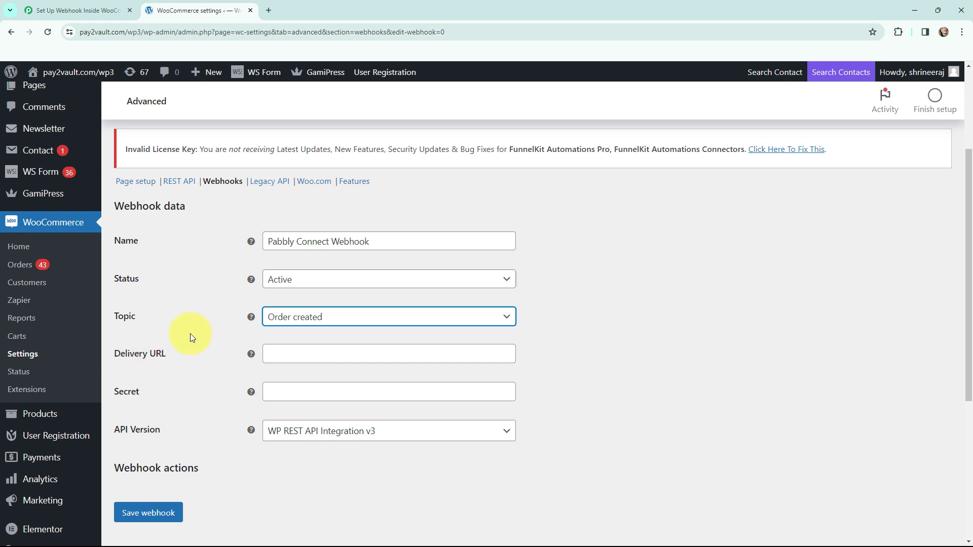
{"action": "left_click", "coordinate": [79, 10]}
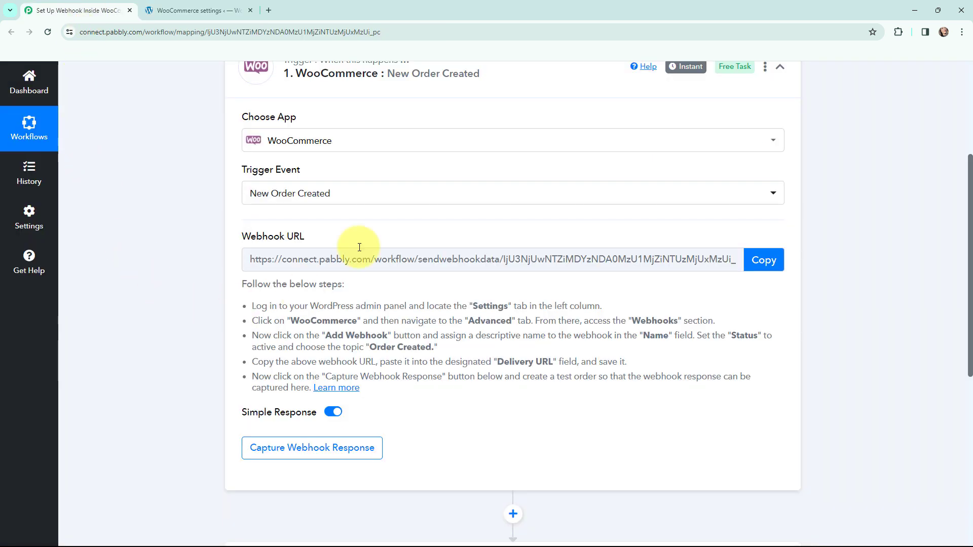
- Copy the Pabbly webhook URL into the Delivery URL field and save the webhook
{"action": "left_click", "coordinate": [765, 260]}
{"action": "left_click", "coordinate": [198, 10]}
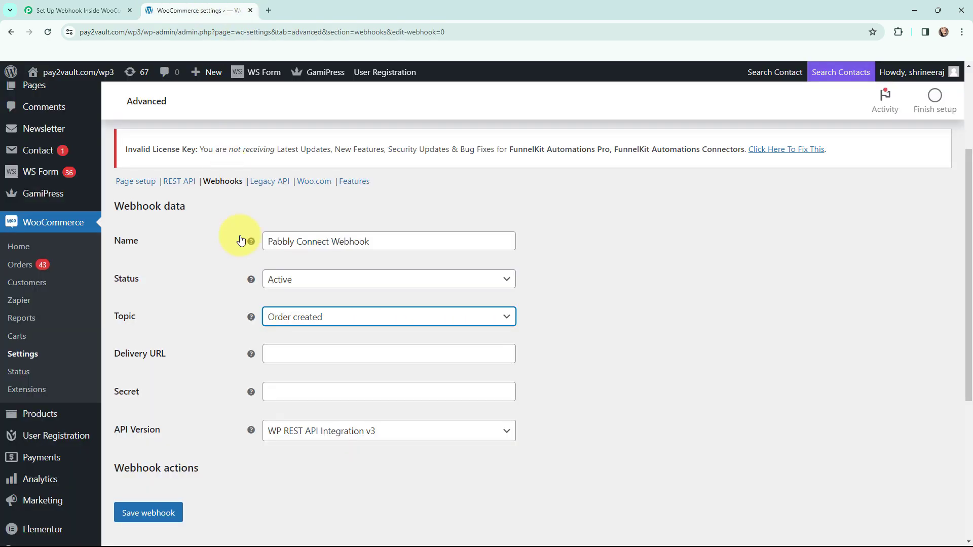
{"action": "left_click", "coordinate": [276, 354]}
{"action": "key", "text": "ctrl+v"}
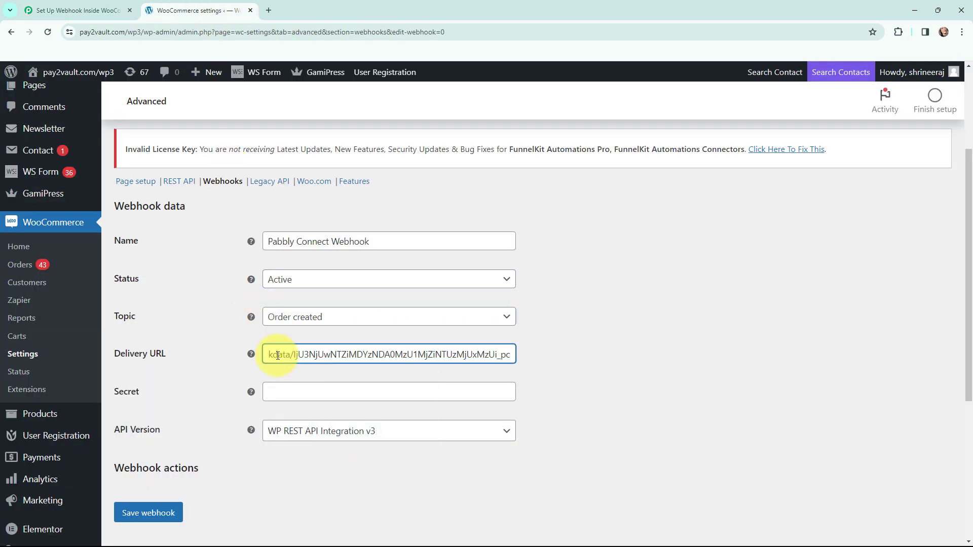
{"action": "left_click", "coordinate": [675, 307]}
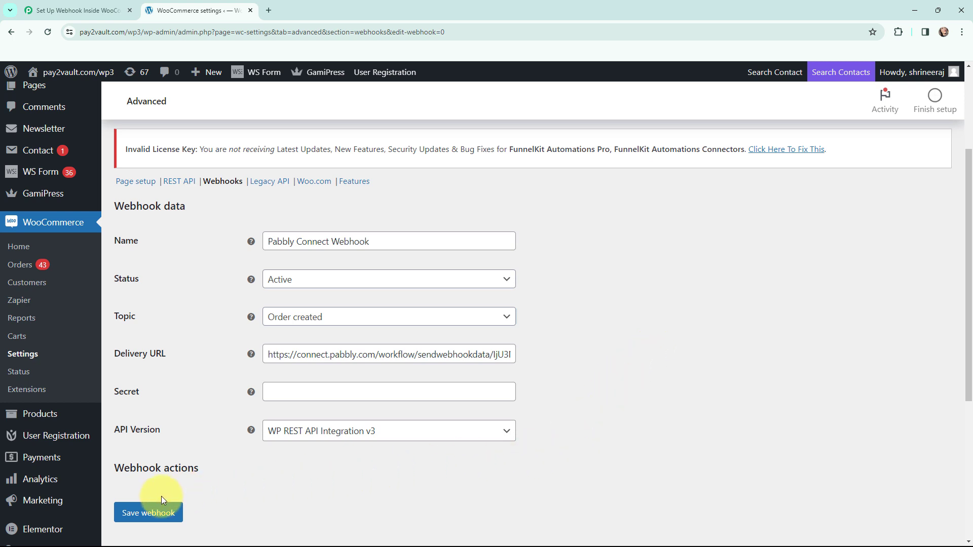
{"action": "left_click", "coordinate": [145, 513]}
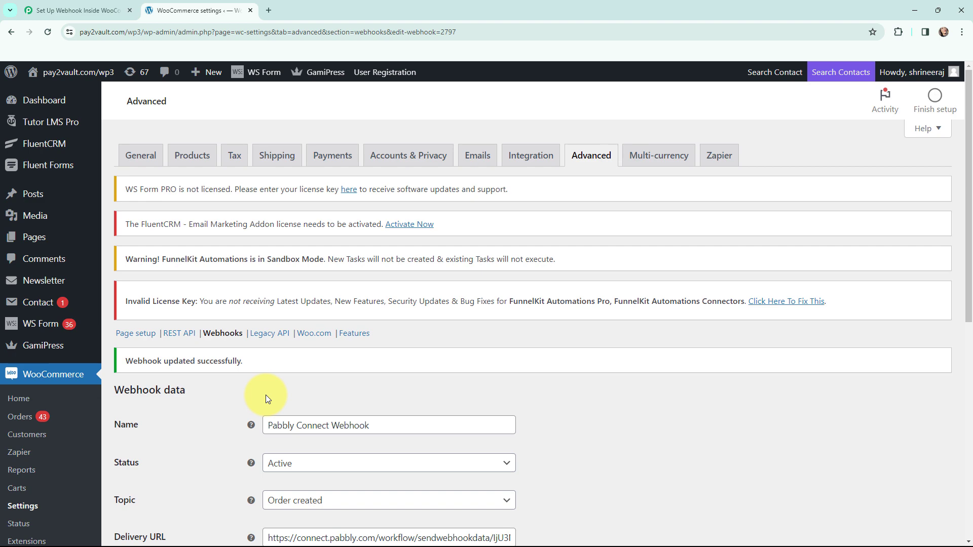
- In Pabbly, choose Re-Capture Webhook Response and confirm with Yes
{"action": "left_click", "coordinate": [76, 11]}
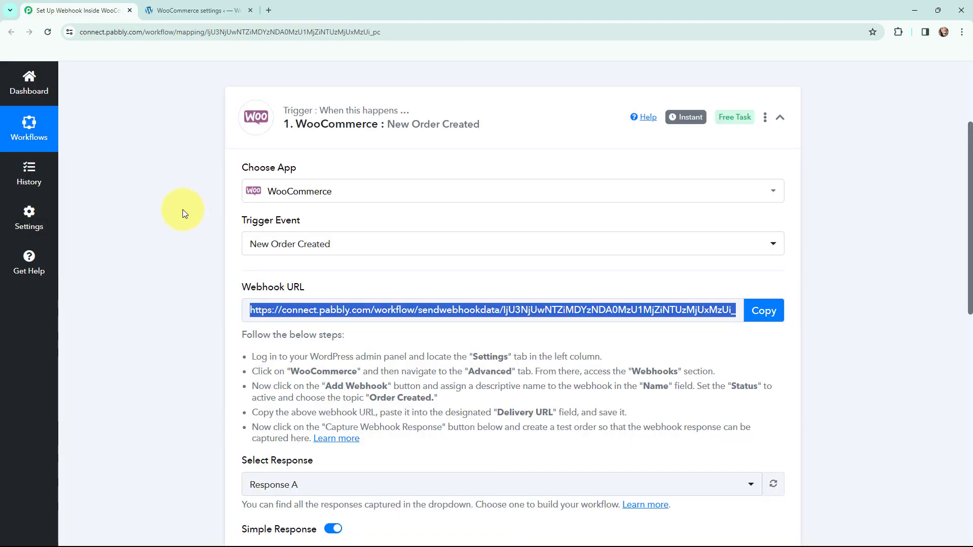
{"action": "scroll", "coordinate": [182, 209], "scroll_direction": "down", "scroll_amount": 2}
{"action": "scroll", "coordinate": [181, 207], "scroll_direction": "down", "scroll_amount": 1}
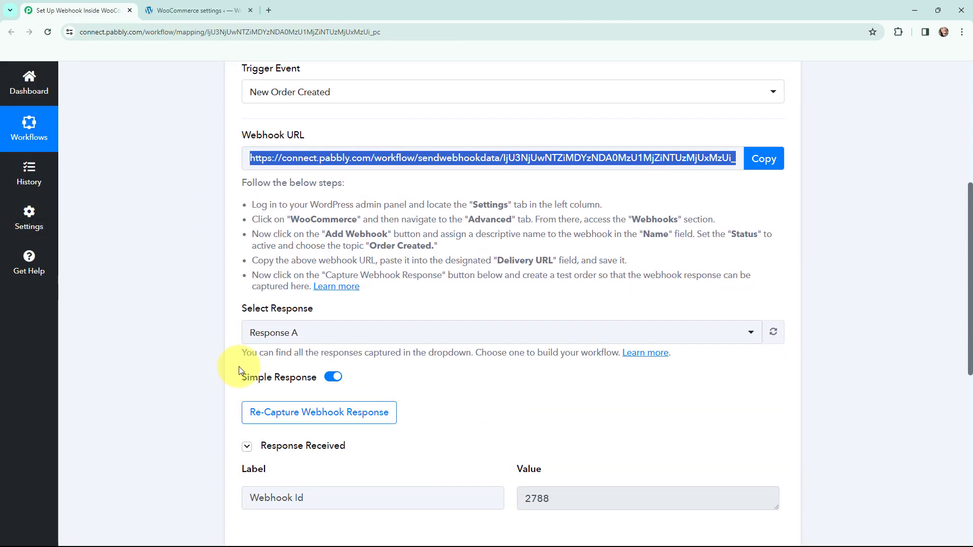
{"action": "left_click", "coordinate": [321, 414]}
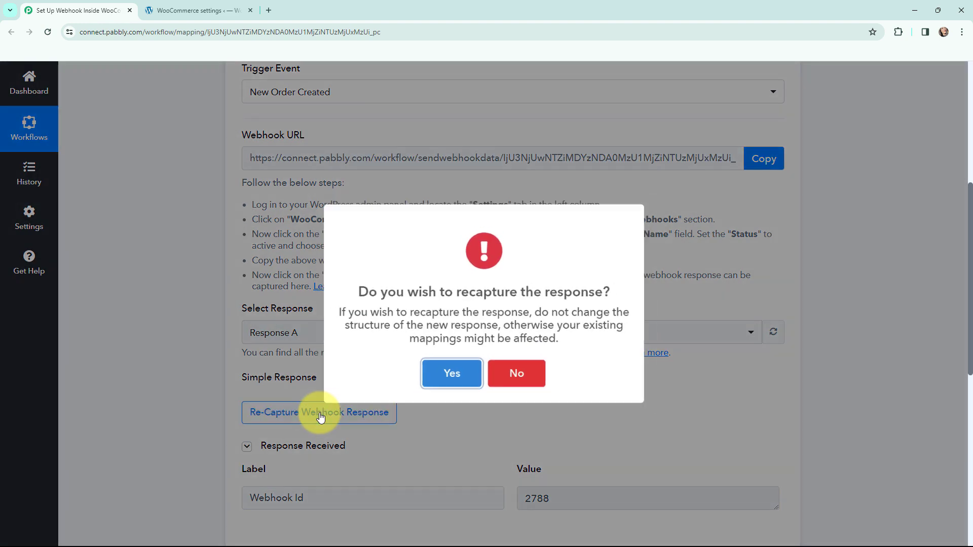
{"action": "left_click", "coordinate": [445, 372]}
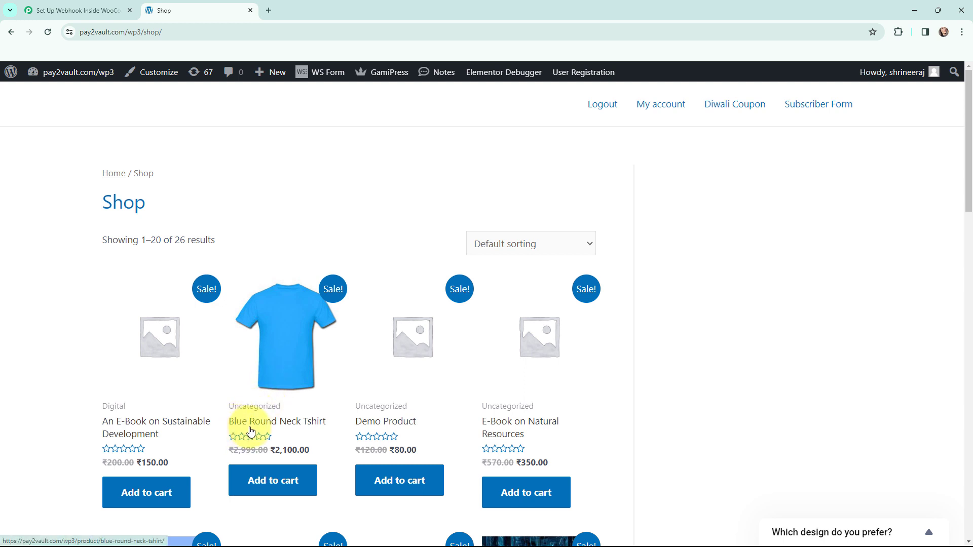
- Add the Blue Round Neck Tshirt (₹2,100.00) to the cart and proceed to checkout
{"action": "left_click", "coordinate": [271, 479]}
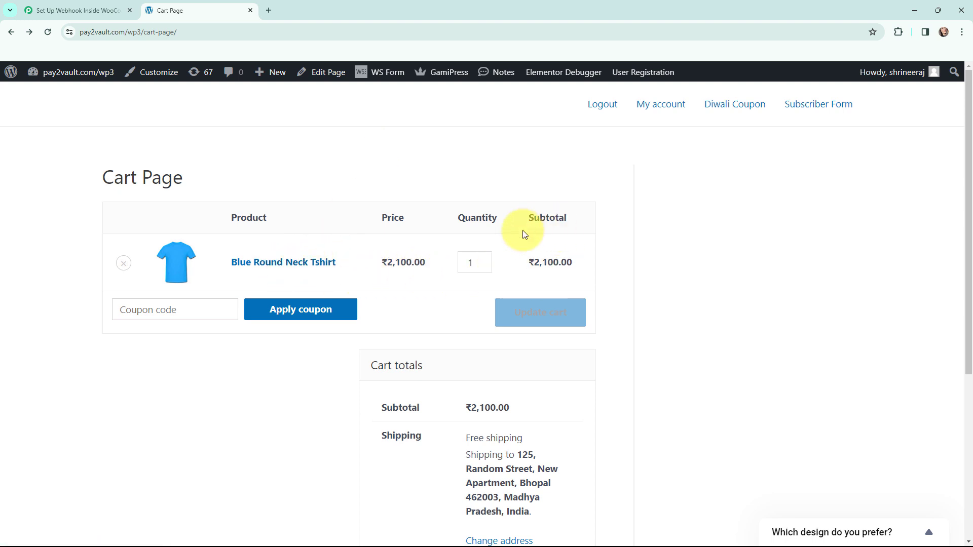
{"action": "scroll", "coordinate": [402, 294], "scroll_direction": "down", "scroll_amount": 4}
{"action": "scroll", "coordinate": [402, 294], "scroll_direction": "down", "scroll_amount": 1}
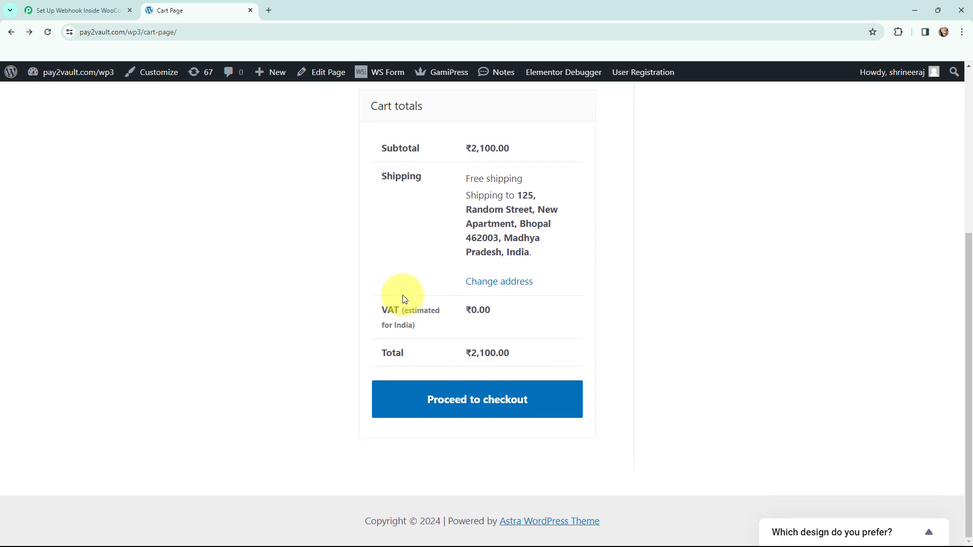
{"action": "left_click", "coordinate": [469, 400]}
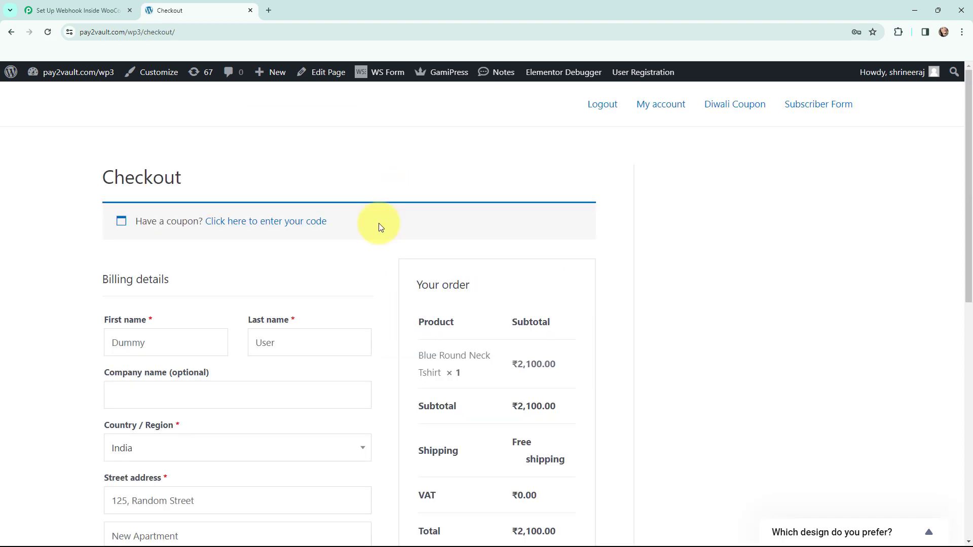
{"action": "scroll", "coordinate": [381, 226], "scroll_direction": "down", "scroll_amount": 5}
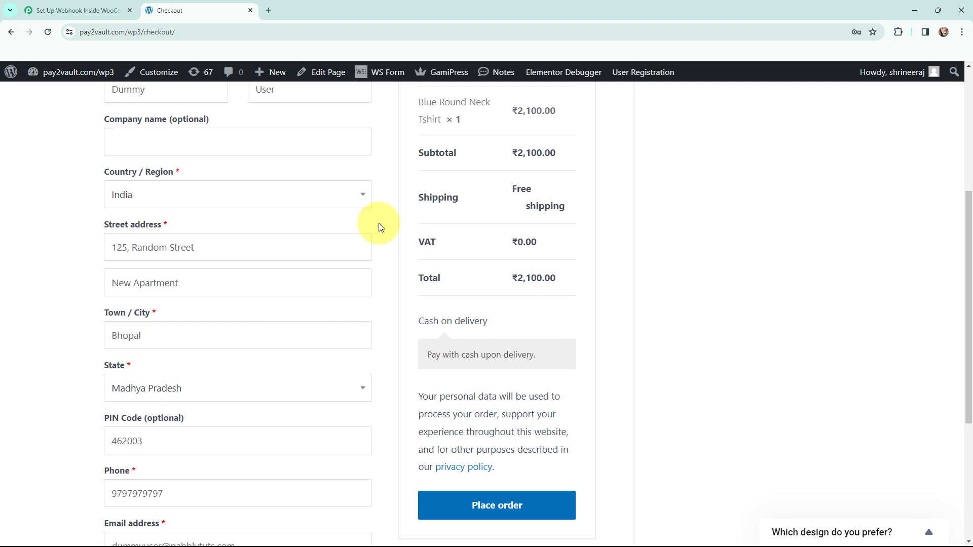
- Place the ₹2,100.00 cash-on-delivery order and check the order-received confirmation
{"action": "left_click", "coordinate": [488, 508]}
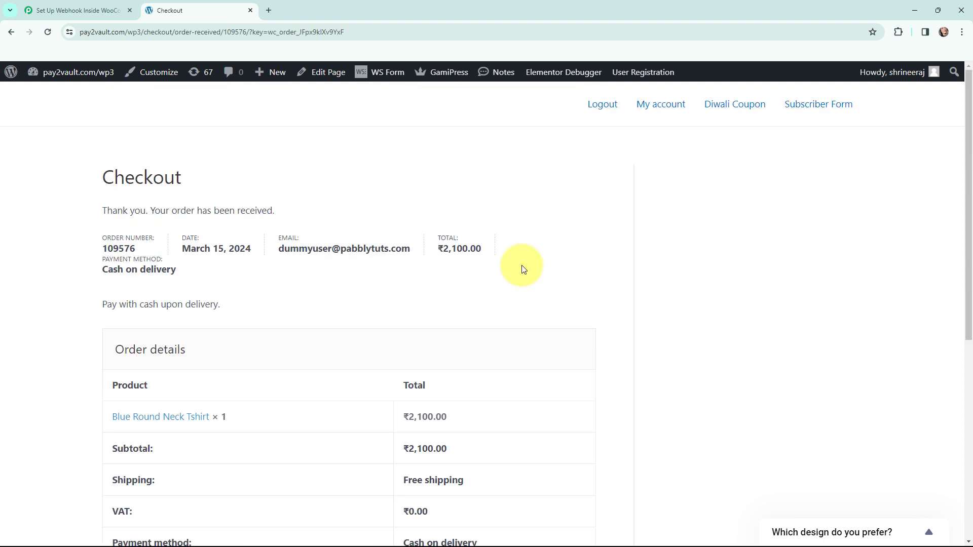
{"action": "left_click_drag", "start_coordinate": [107, 212], "coordinate": [276, 212]}
{"action": "left_click", "coordinate": [278, 217]}
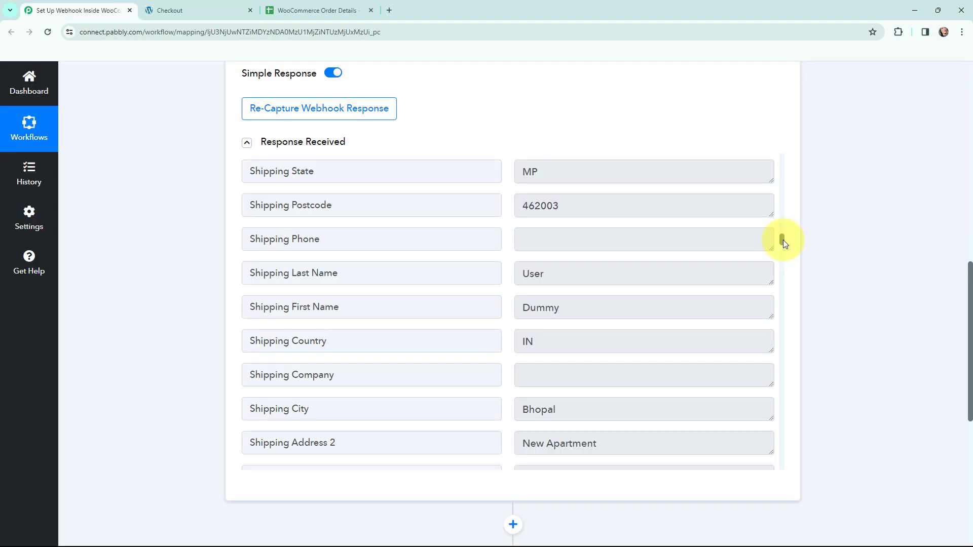
{"action": "left_click_drag", "start_coordinate": [783, 239], "coordinate": [788, 247]}
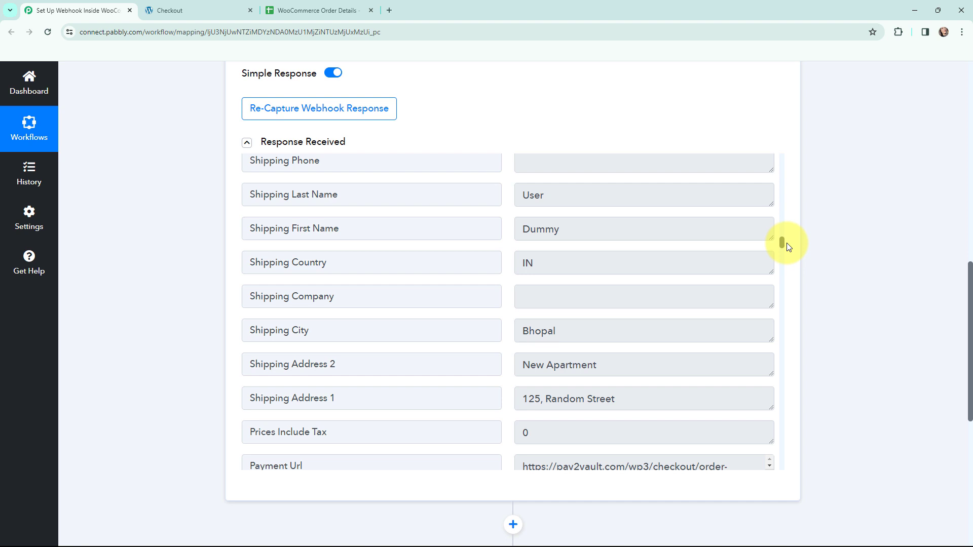
{"action": "left_click_drag", "start_coordinate": [787, 247], "coordinate": [789, 254]}
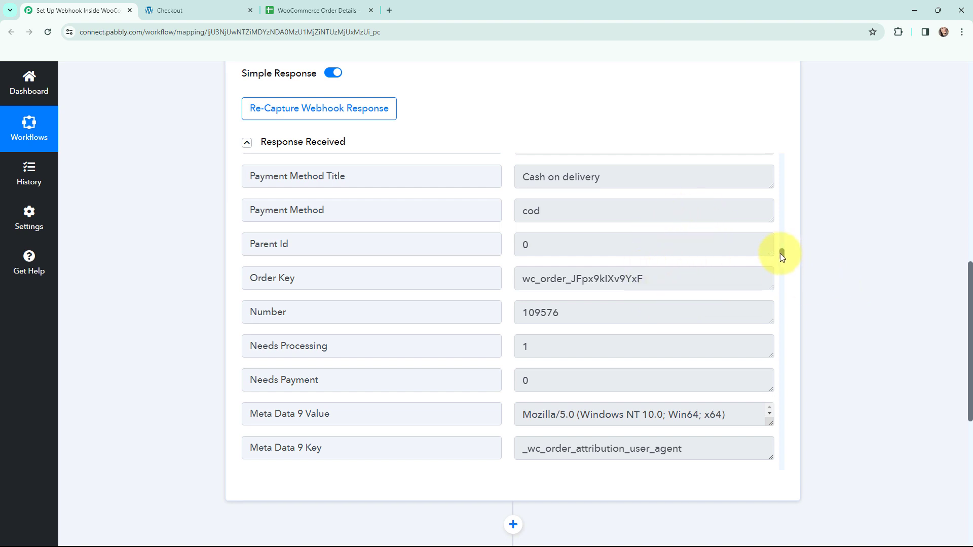
{"action": "left_click_drag", "start_coordinate": [780, 254], "coordinate": [782, 335]}
{"action": "left_click_drag", "start_coordinate": [554, 236], "coordinate": [525, 234]}
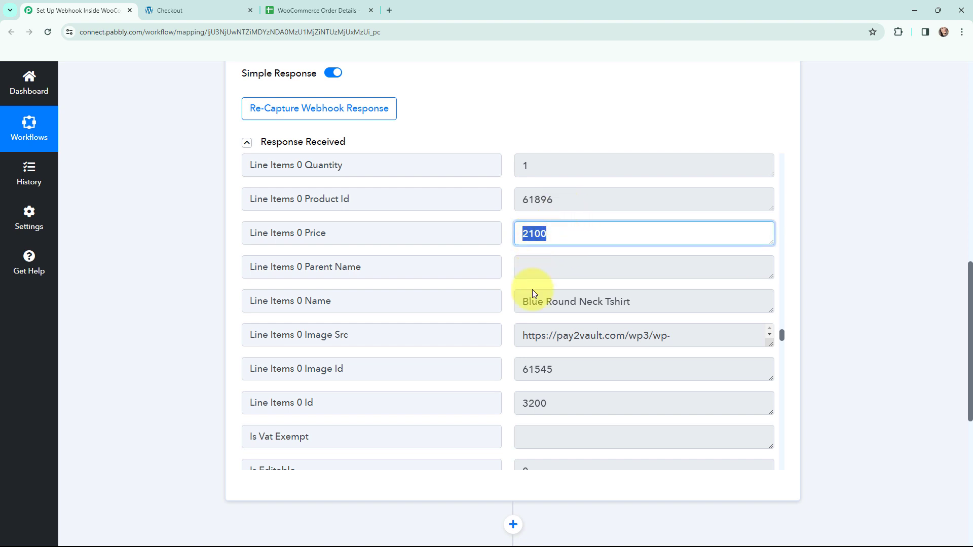
{"action": "left_click_drag", "start_coordinate": [522, 302], "coordinate": [645, 302]}
{"action": "left_click", "coordinate": [643, 302]}
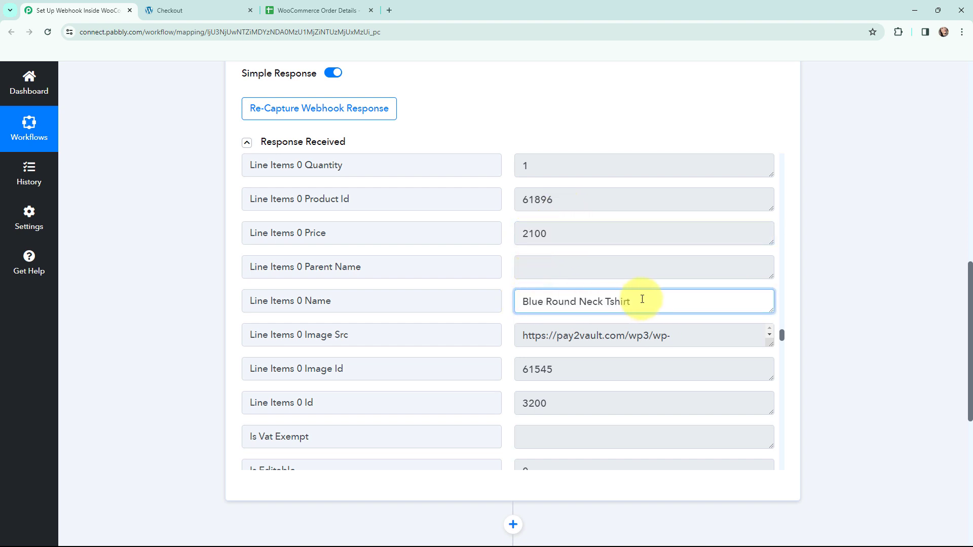
{"action": "left_click_drag", "start_coordinate": [782, 338], "coordinate": [787, 378]}
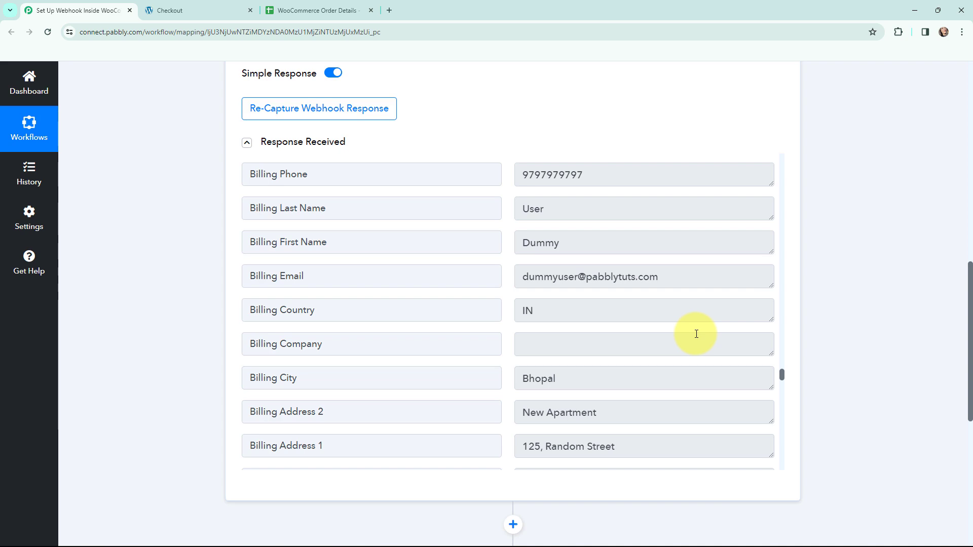
{"action": "scroll", "coordinate": [865, 337], "scroll_direction": "up", "scroll_amount": 10}
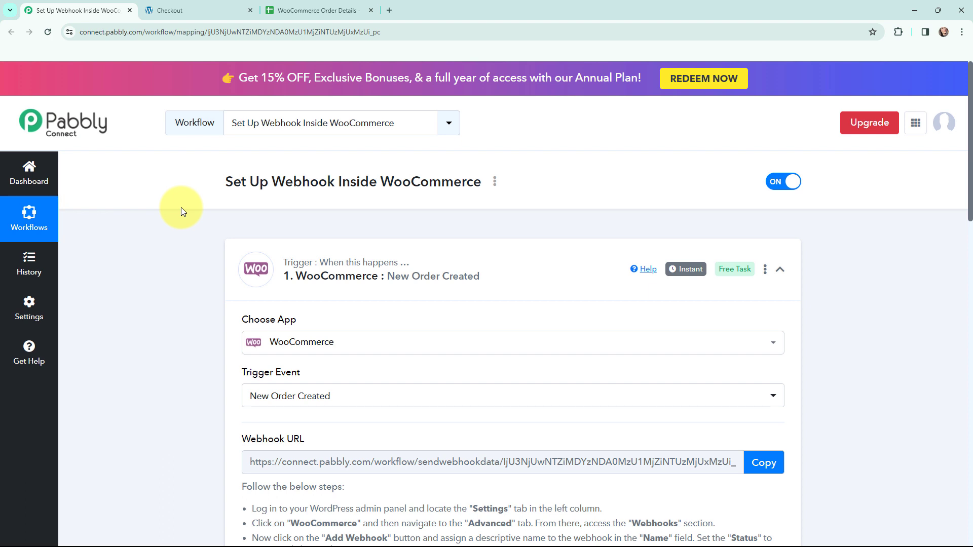
- Switch to the 'WooCommerce Order Details' Google Sheets tab
{"action": "mouse_move", "coordinate": [692, 270]}
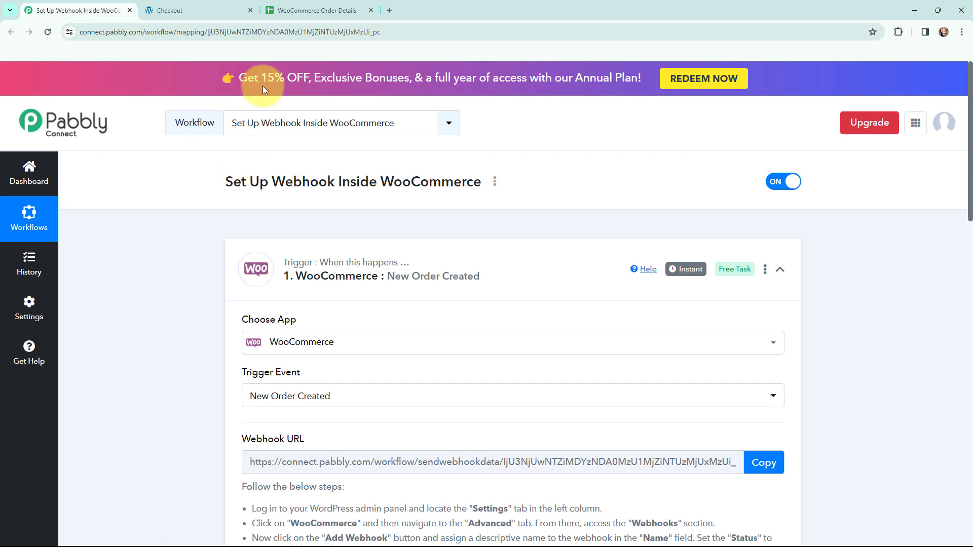
{"action": "left_click", "coordinate": [291, 11]}
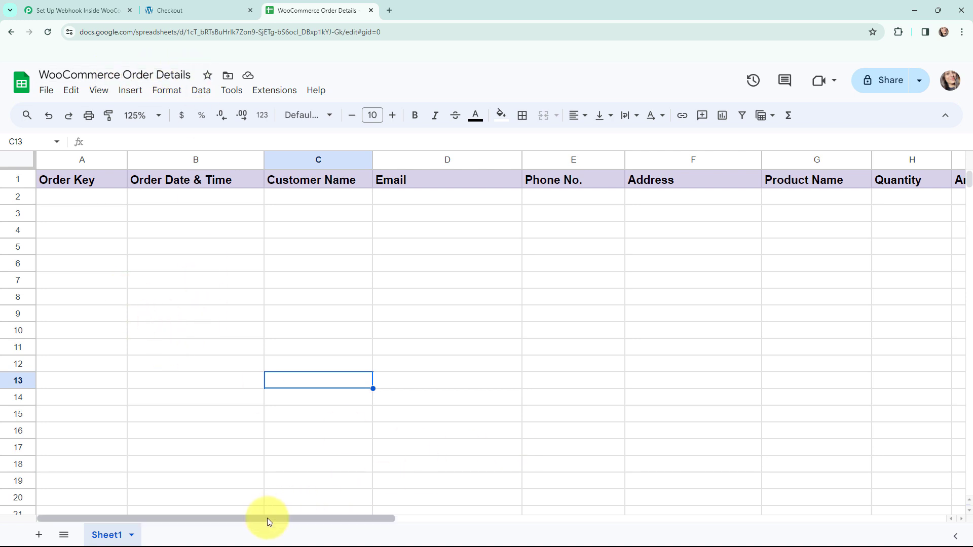
- Review the empty order columns in WooCommerce Order Details, then return to the Pabbly workflow
{"action": "left_click_drag", "start_coordinate": [267, 517], "coordinate": [214, 478]}
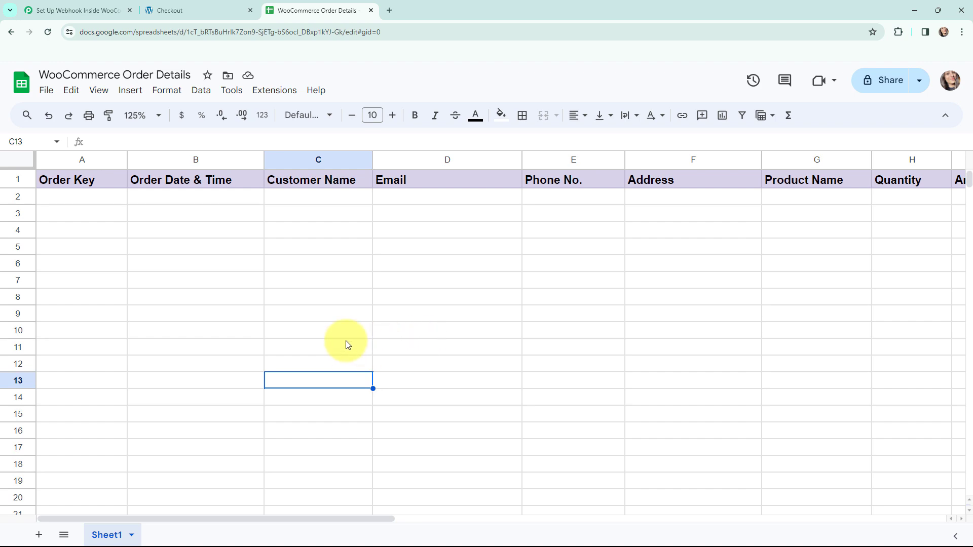
{"action": "left_click", "coordinate": [56, 3]}
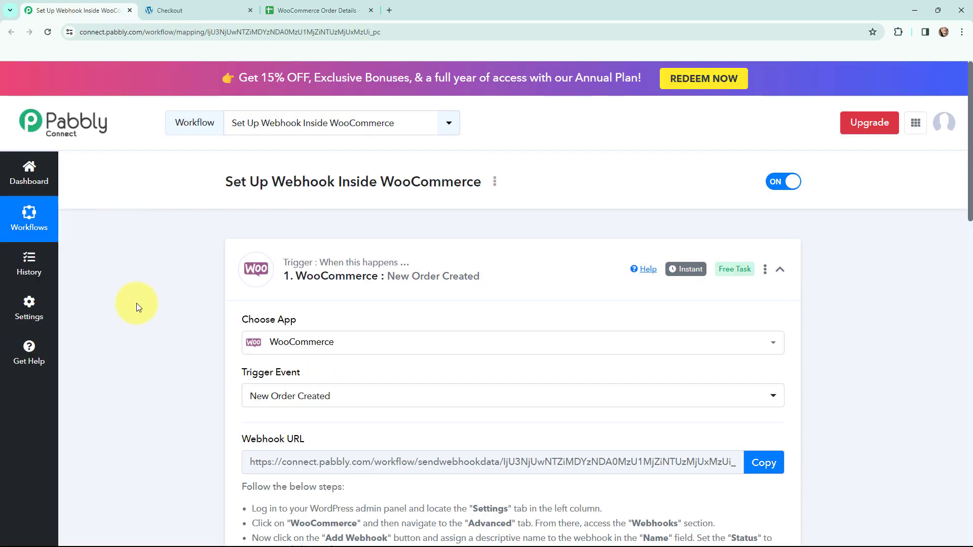
- Set the action step's app to Google Sheets by searching 'google sheets'
{"action": "scroll", "coordinate": [138, 303], "scroll_direction": "down", "scroll_amount": 14}
{"action": "scroll", "coordinate": [156, 294], "scroll_direction": "down", "scroll_amount": 3}
{"action": "left_click", "coordinate": [243, 300]}
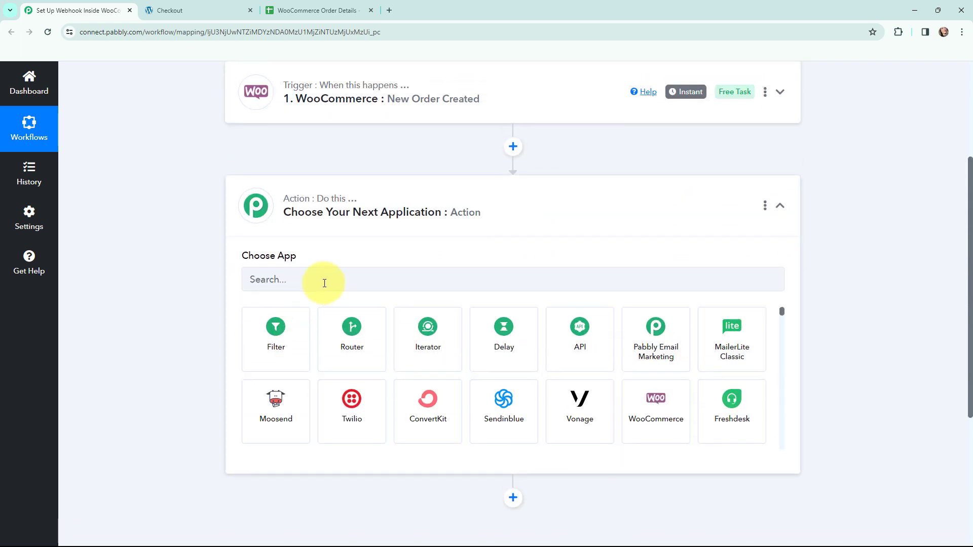
{"action": "left_click", "coordinate": [325, 282]}
{"action": "type", "text": "go"}
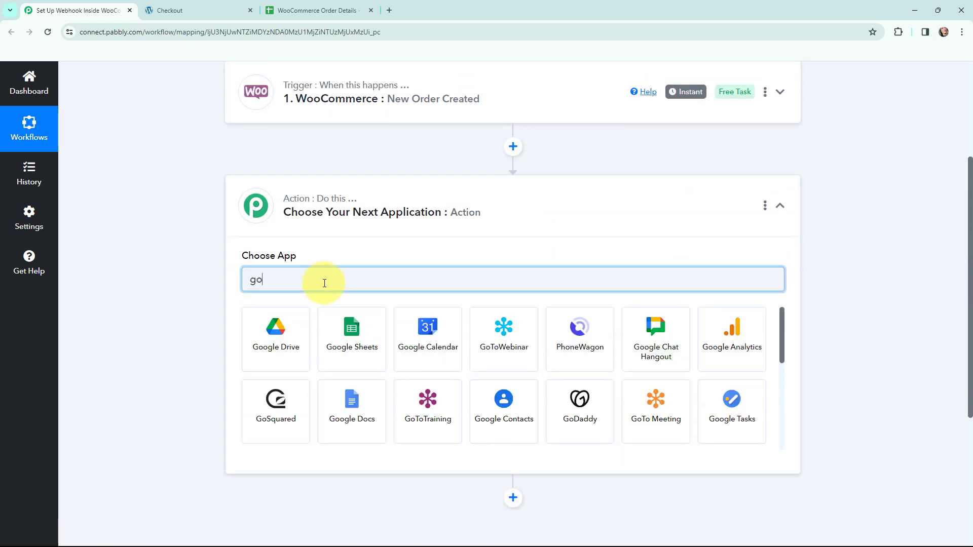
{"action": "type", "text": "ogle sheets"}
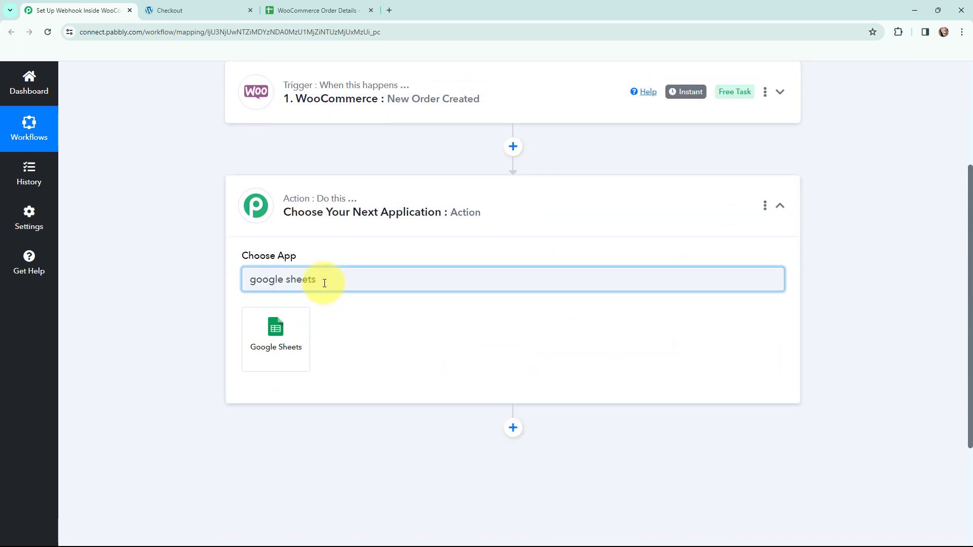
{"action": "left_click", "coordinate": [283, 339]}
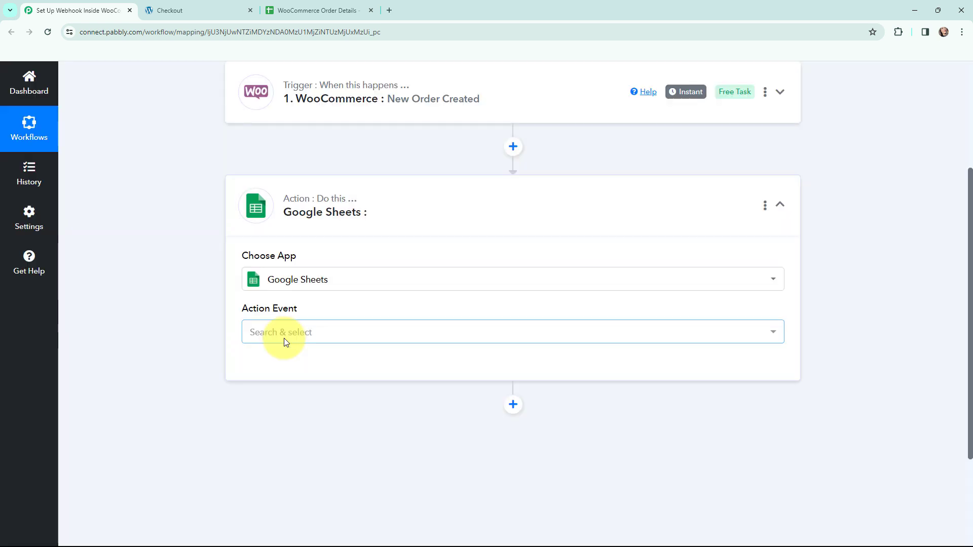
- Choose Add New Row as the action event and begin connecting an account
{"action": "left_click", "coordinate": [284, 338]}
{"action": "left_click", "coordinate": [259, 145]}
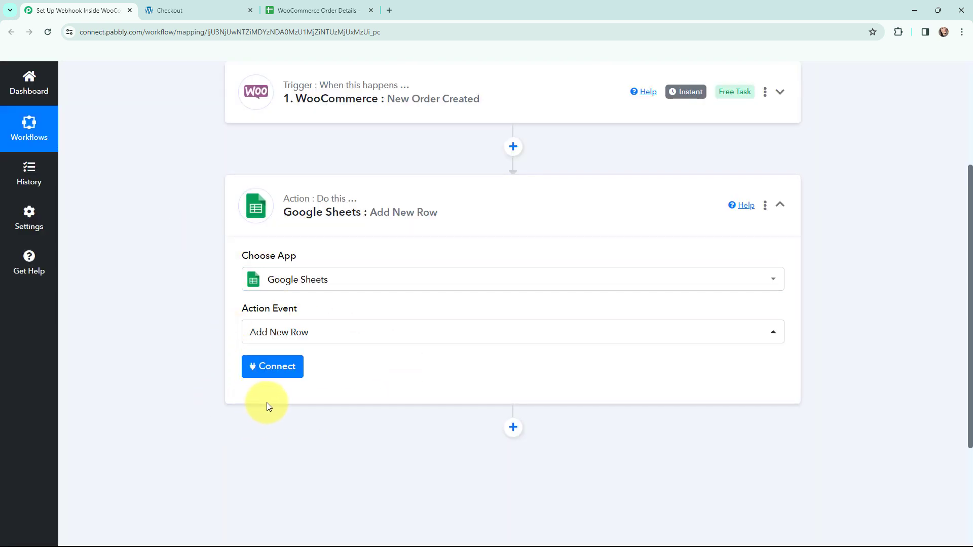
{"action": "left_click", "coordinate": [273, 371]}
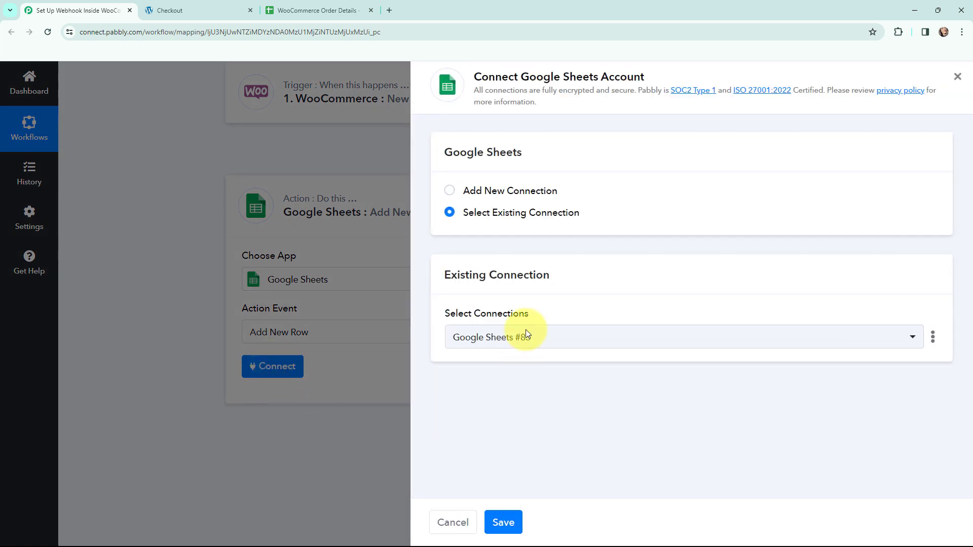
- Add a new Google Sheets connection, grant Pabbly access, and acknowledge the successful authorization
{"action": "left_click", "coordinate": [449, 192]}
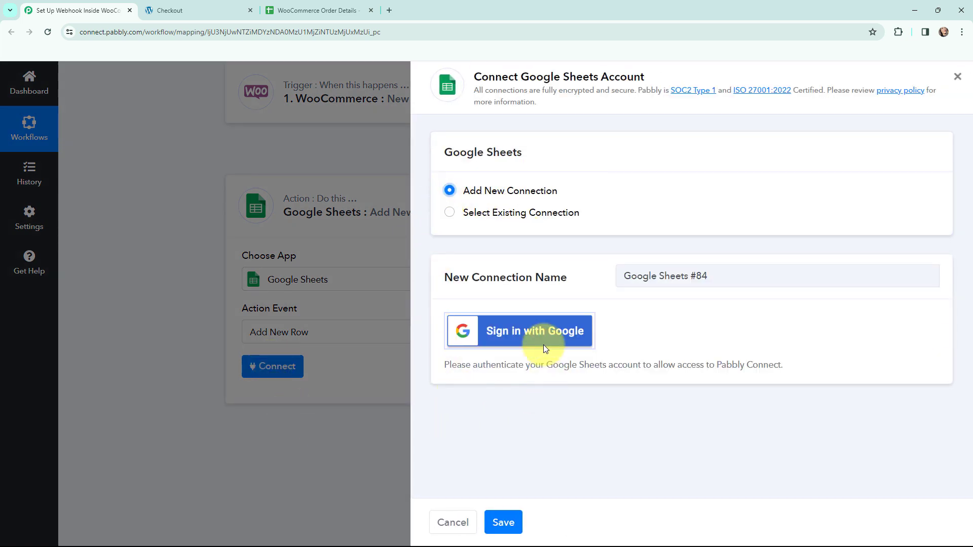
{"action": "left_click", "coordinate": [499, 334]}
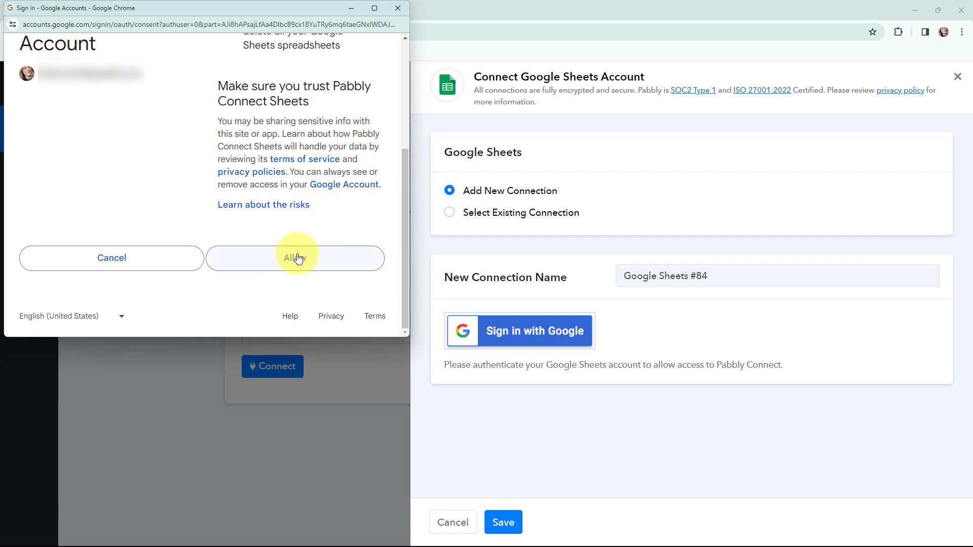
{"action": "left_click", "coordinate": [298, 258]}
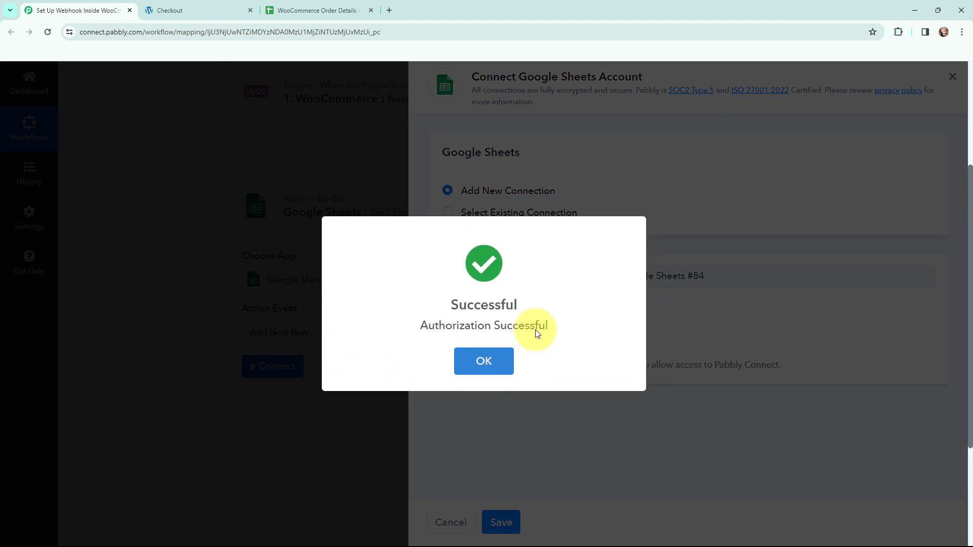
{"action": "left_click", "coordinate": [481, 360]}
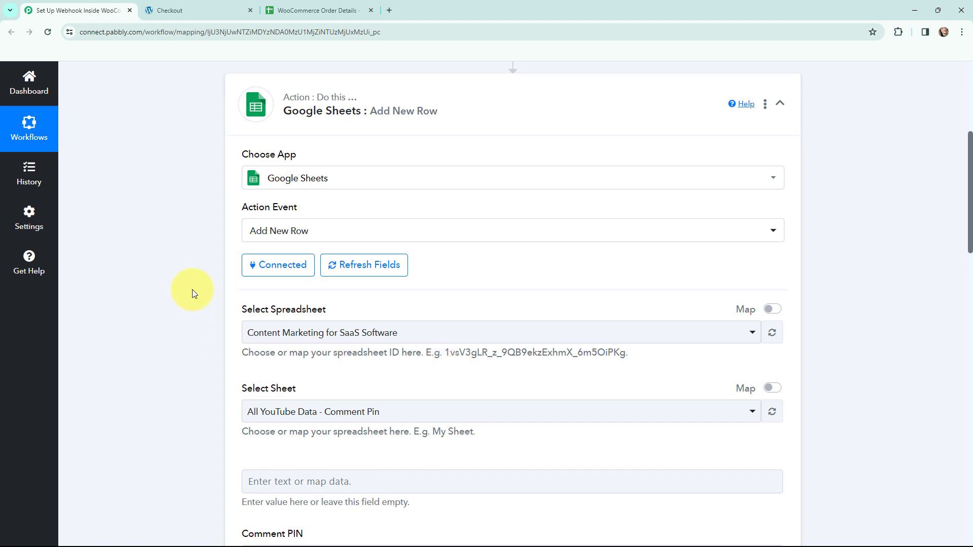
- Select the 'WooCommerce Order Details' spreadsheet, checking its Sheet1 column headers in the sheet
{"action": "left_click", "coordinate": [279, 10]}
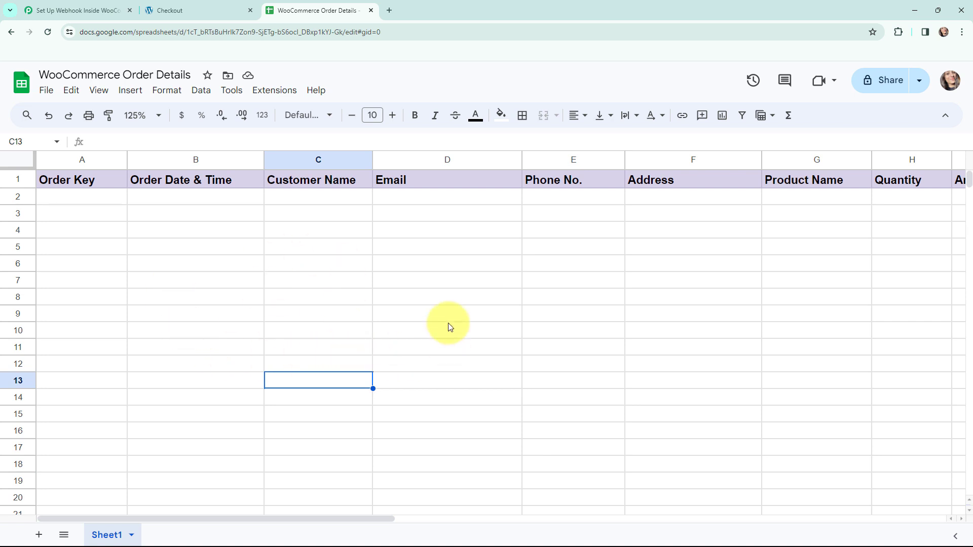
{"action": "left_click", "coordinate": [38, 3]}
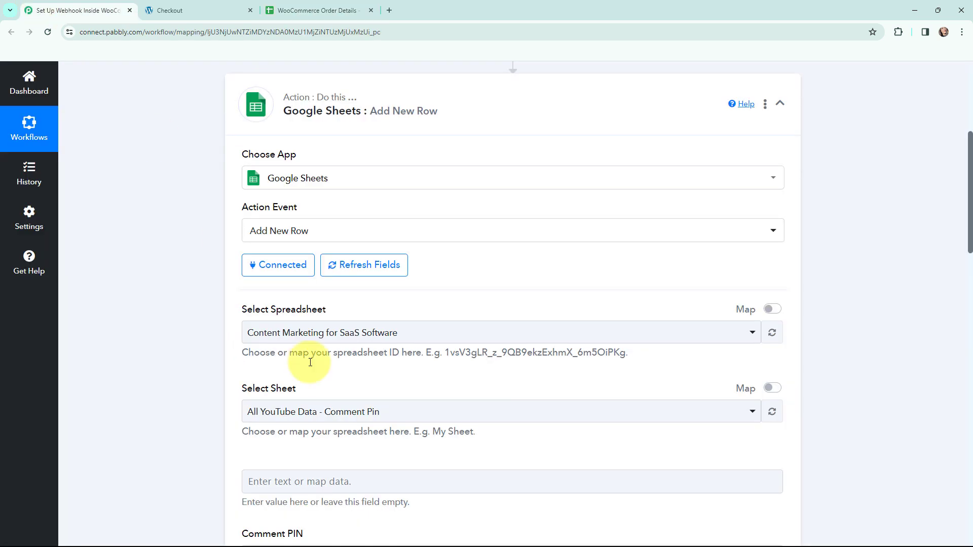
{"action": "left_click", "coordinate": [320, 345]}
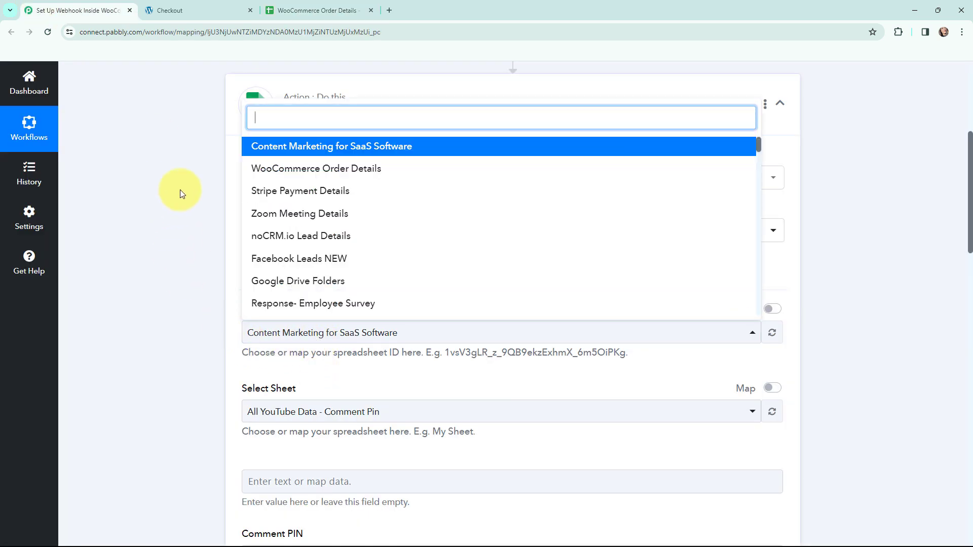
{"action": "left_click", "coordinate": [382, 168]}
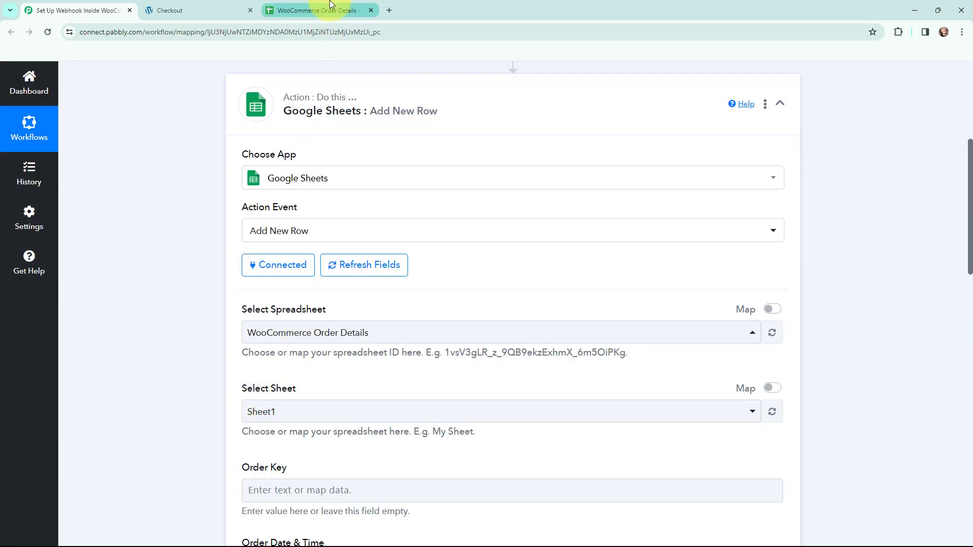
{"action": "left_click", "coordinate": [315, 11]}
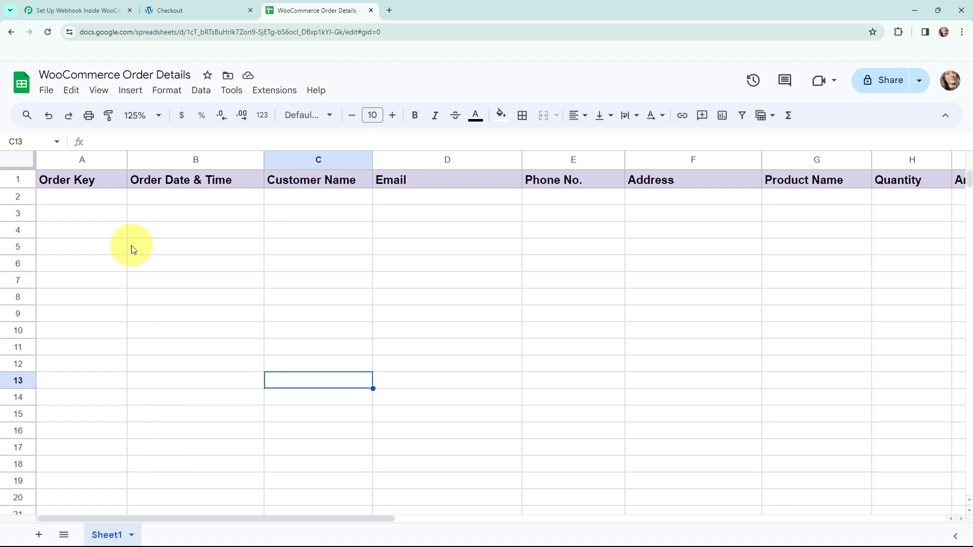
{"action": "left_click", "coordinate": [87, 6]}
- Map the WooCommerce Order Key into the Order Key field
{"action": "scroll", "coordinate": [179, 261], "scroll_direction": "down", "scroll_amount": 6}
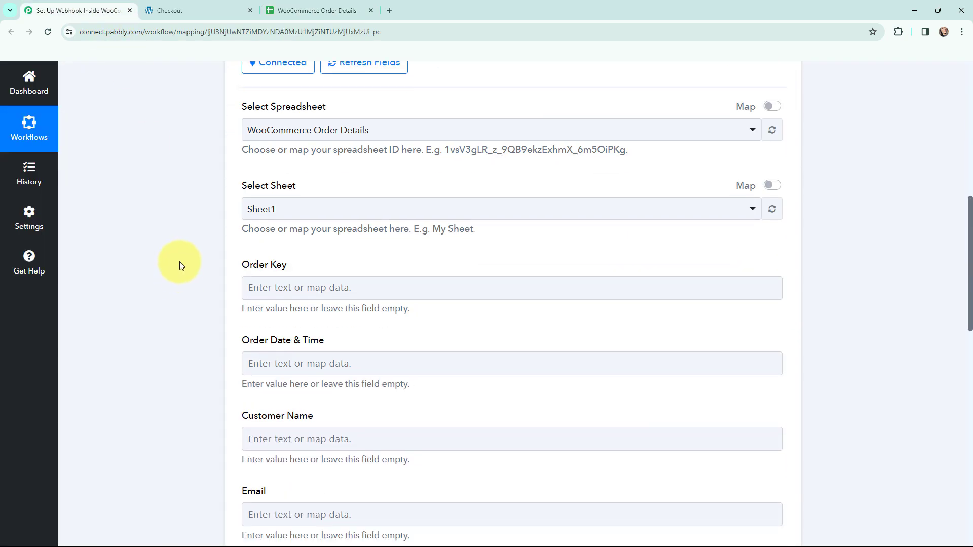
{"action": "scroll", "coordinate": [183, 248], "scroll_direction": "down", "scroll_amount": 1}
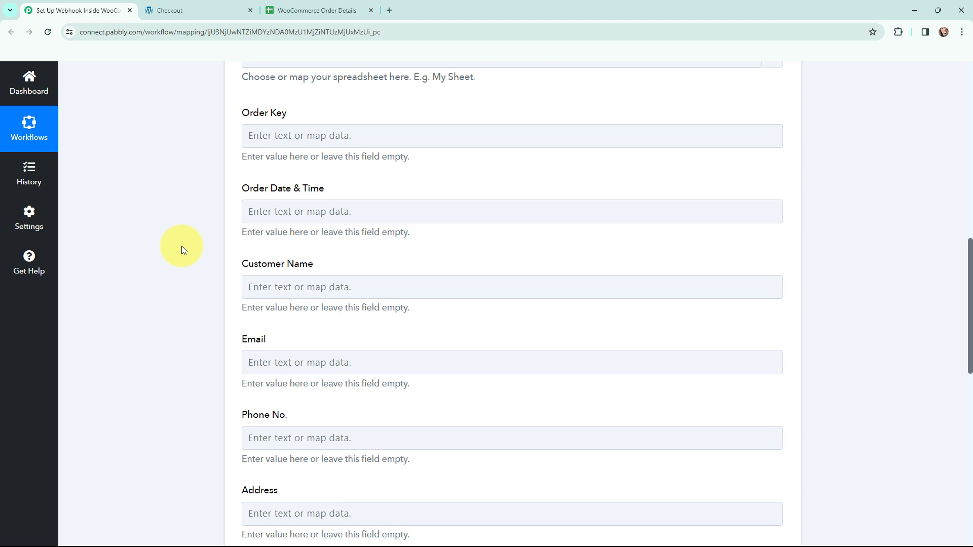
{"action": "left_click", "coordinate": [258, 138]}
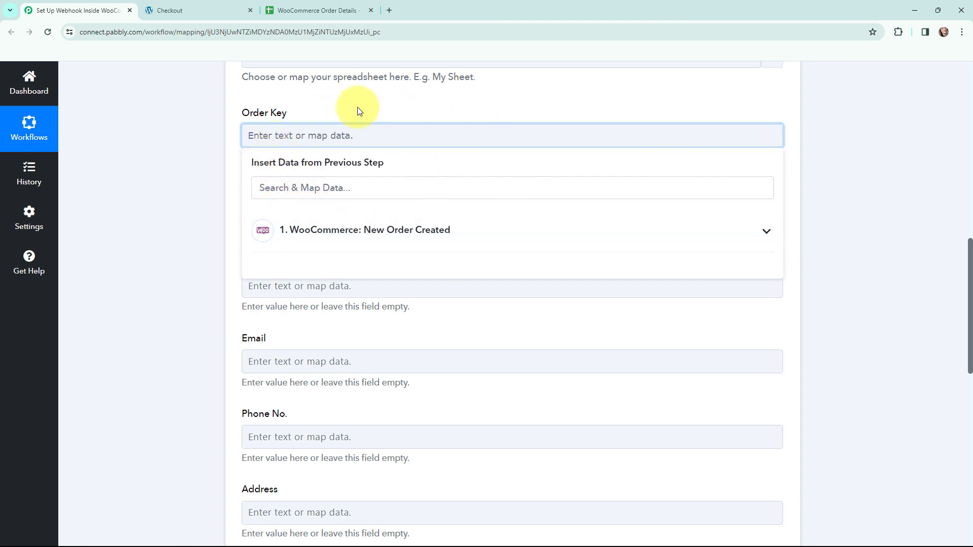
{"action": "left_click", "coordinate": [375, 105]}
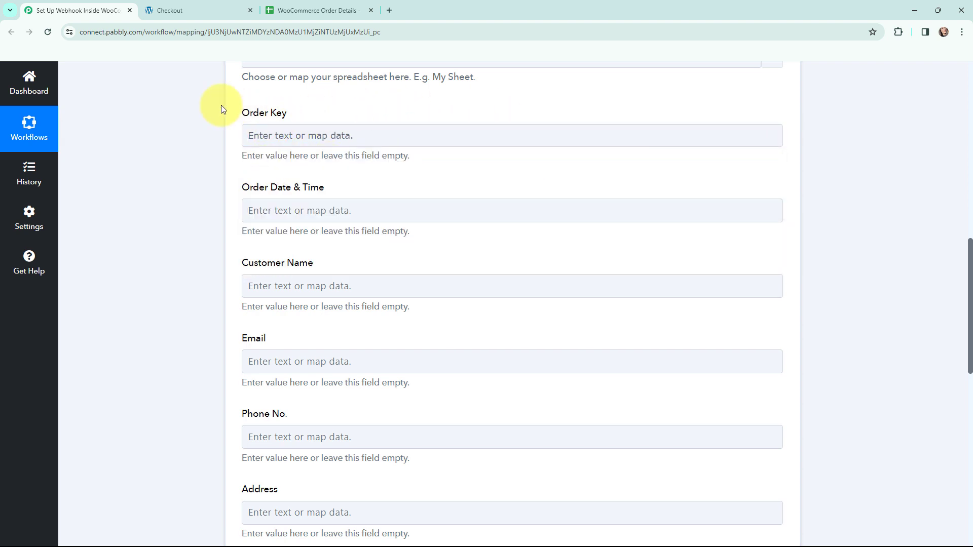
{"action": "scroll", "coordinate": [199, 169], "scroll_direction": "down", "scroll_amount": 2}
{"action": "scroll", "coordinate": [200, 168], "scroll_direction": "up", "scroll_amount": 2}
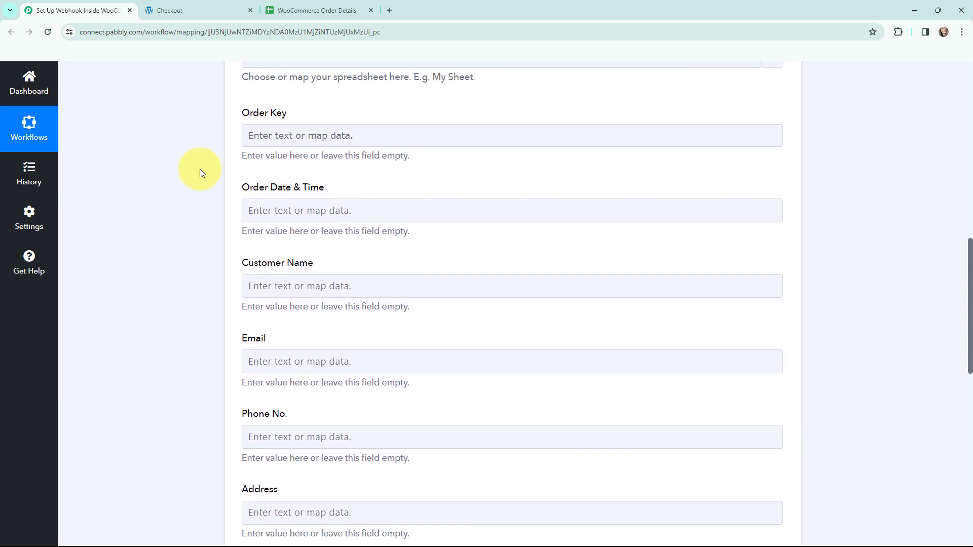
{"action": "left_click", "coordinate": [355, 135]}
{"action": "left_click", "coordinate": [400, 285]}
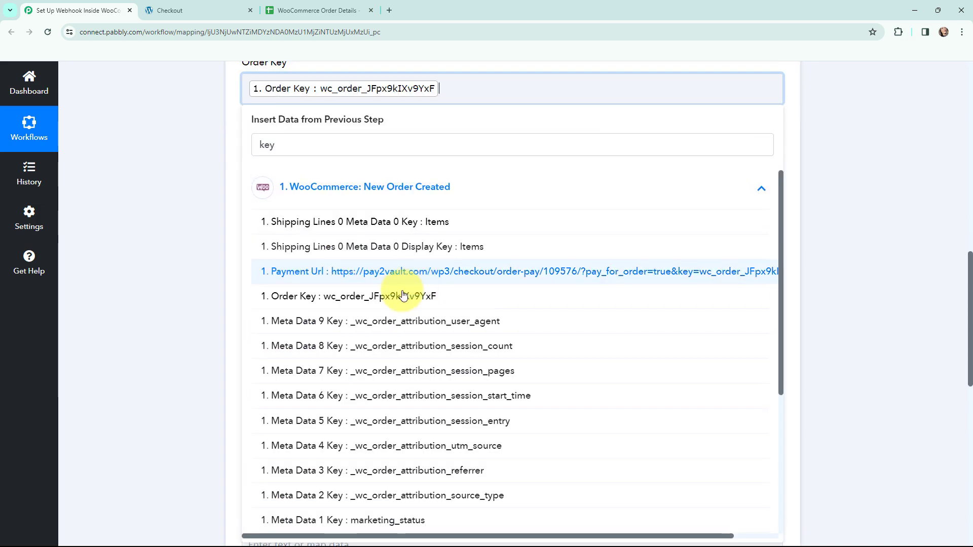
{"action": "left_click", "coordinate": [197, 183]}
- Map Date Created into the Order Date & Time field
{"action": "scroll", "coordinate": [197, 179], "scroll_direction": "down", "scroll_amount": 1}
{"action": "left_click", "coordinate": [278, 113]}
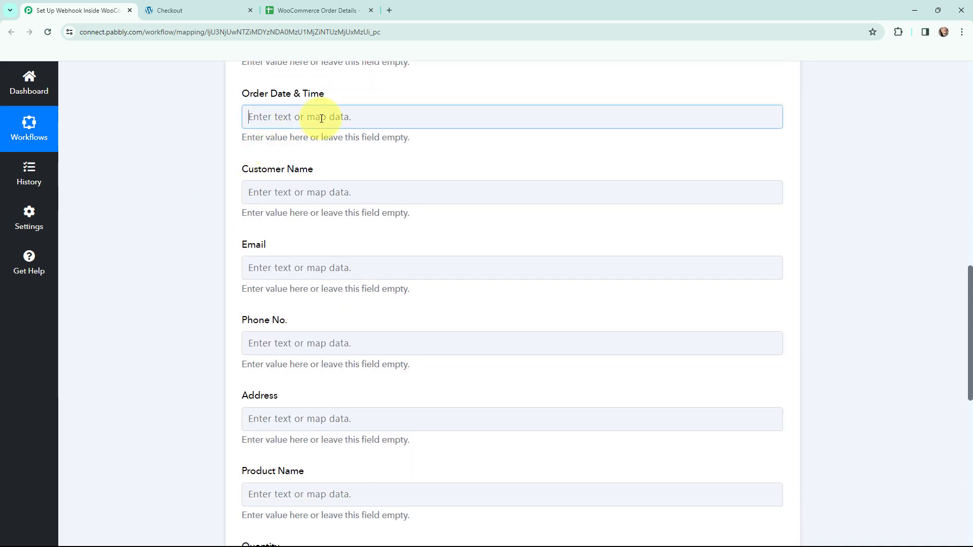
{"action": "left_click", "coordinate": [322, 211]}
{"action": "left_click", "coordinate": [332, 169]}
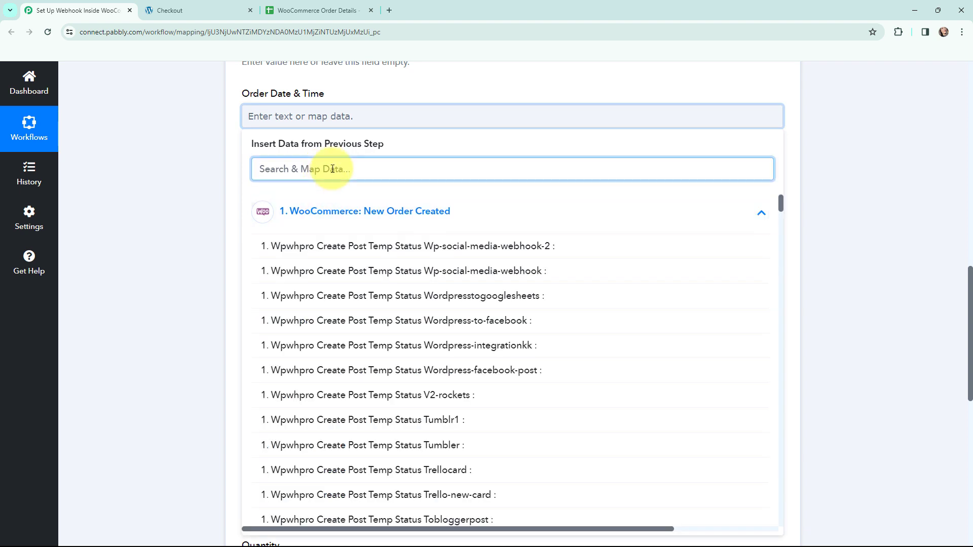
{"action": "type", "text": "date"}
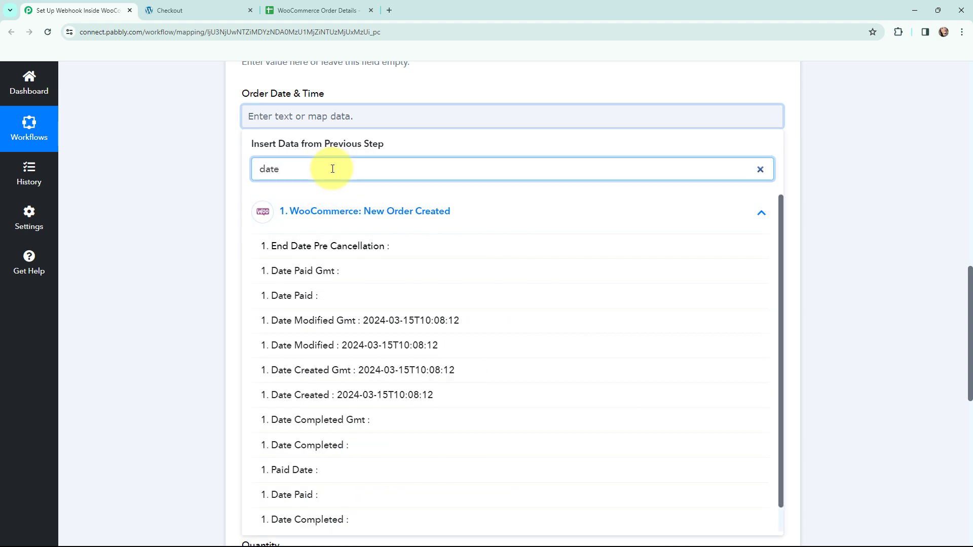
{"action": "scroll", "coordinate": [487, 269], "scroll_direction": "down", "scroll_amount": 1}
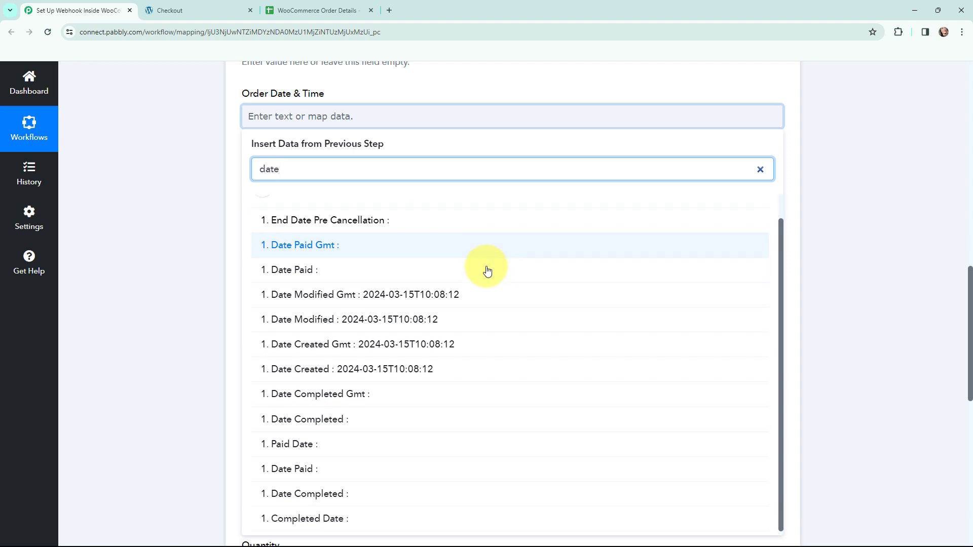
{"action": "scroll", "coordinate": [495, 311], "scroll_direction": "up", "scroll_amount": 2}
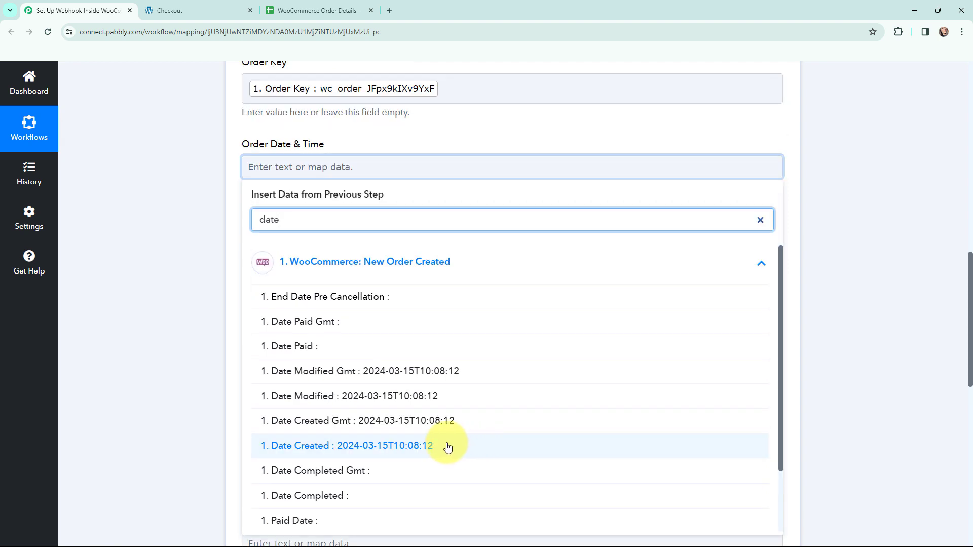
{"action": "left_click", "coordinate": [448, 447]}
{"action": "left_click", "coordinate": [206, 292]}
- Fill Customer Name with Billing First Name followed by Billing Last Name
{"action": "scroll", "coordinate": [168, 197], "scroll_direction": "down", "scroll_amount": 1}
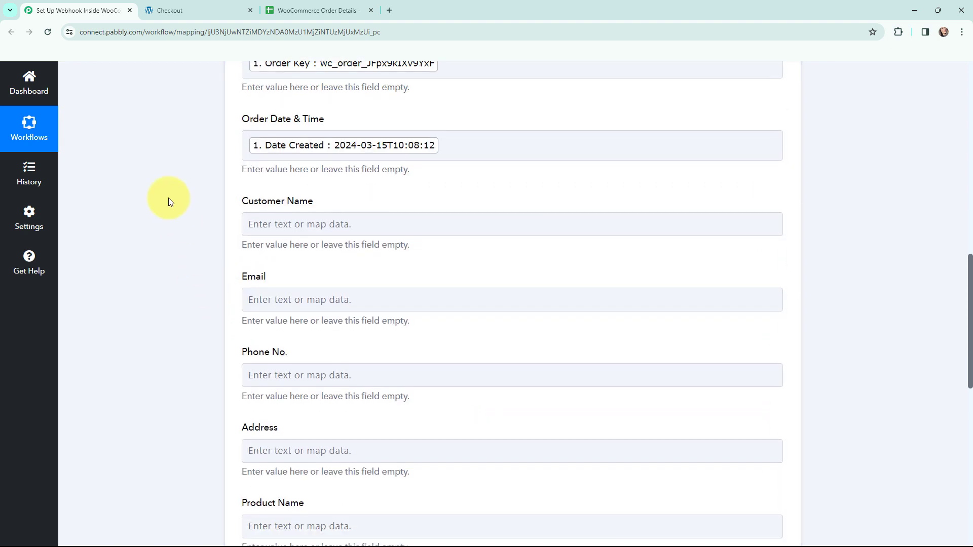
{"action": "scroll", "coordinate": [168, 198], "scroll_direction": "down", "scroll_amount": 5}
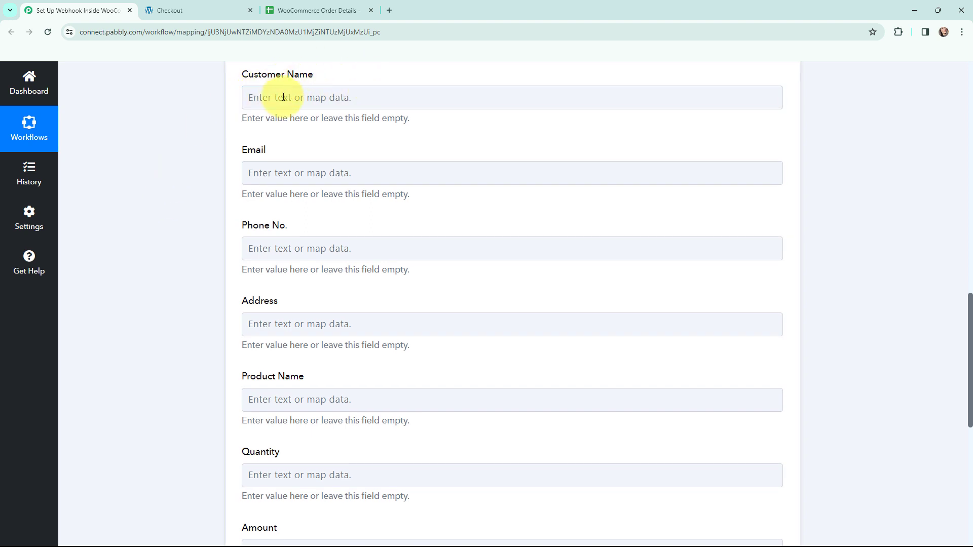
{"action": "left_click", "coordinate": [283, 97]}
{"action": "left_click", "coordinate": [325, 203]}
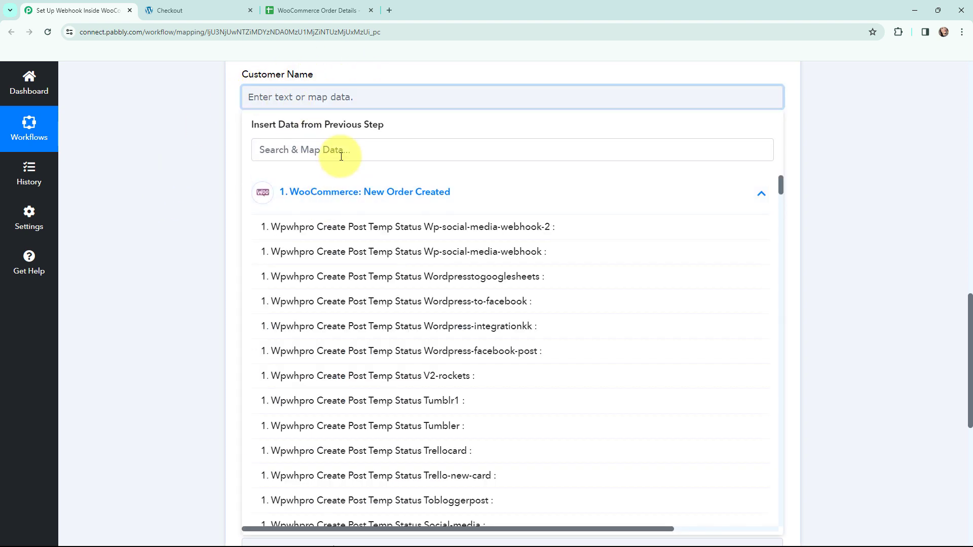
{"action": "left_click", "coordinate": [341, 156]}
{"action": "type", "text": "dumm"}
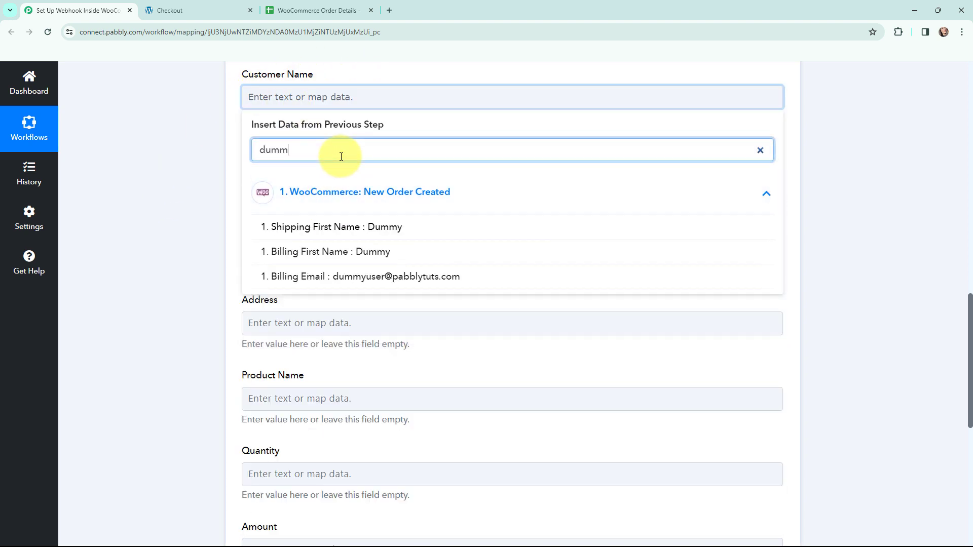
{"action": "left_click", "coordinate": [401, 246]}
{"action": "left_click_drag", "start_coordinate": [373, 158], "coordinate": [252, 161]}
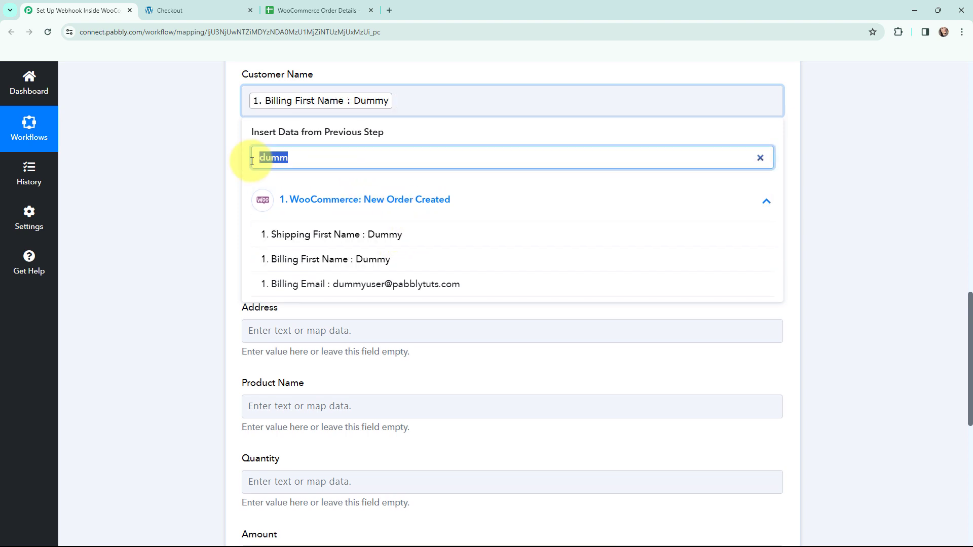
{"action": "key", "text": "BackSpace"}
{"action": "type", "text": "user"}
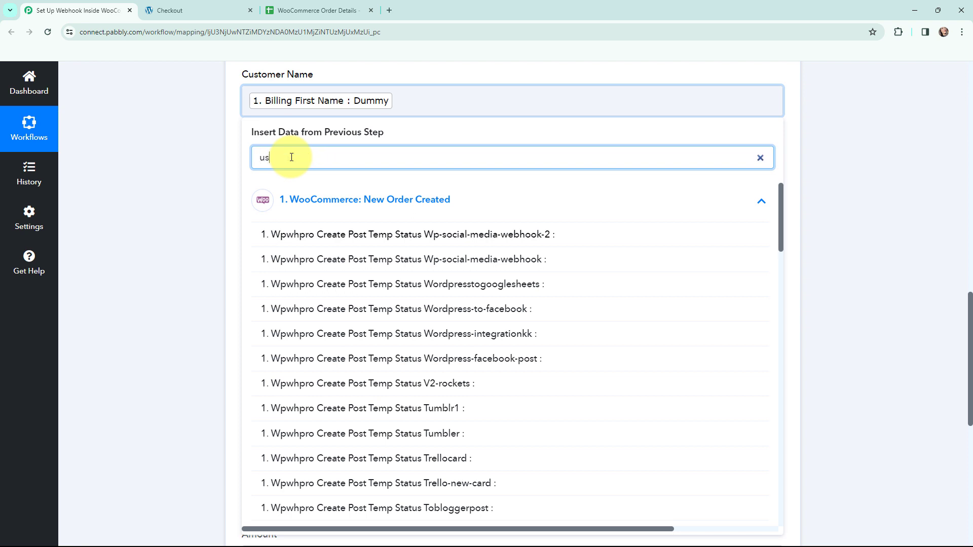
{"action": "left_click", "coordinate": [322, 308]}
{"action": "left_click", "coordinate": [205, 131]}
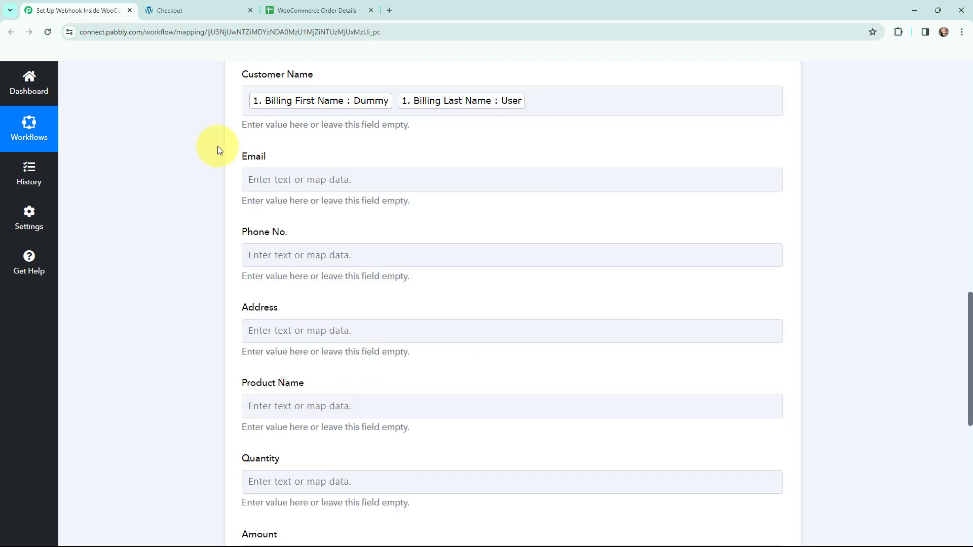
- Map Billing Email into the Email field
{"action": "left_click", "coordinate": [263, 179]}
{"action": "left_click", "coordinate": [307, 232]}
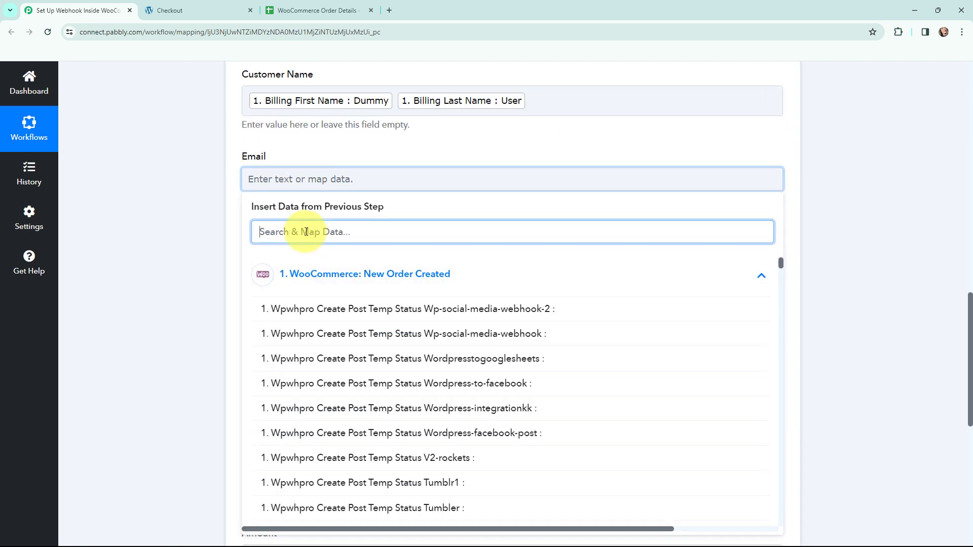
{"action": "type", "text": "dummyus"}
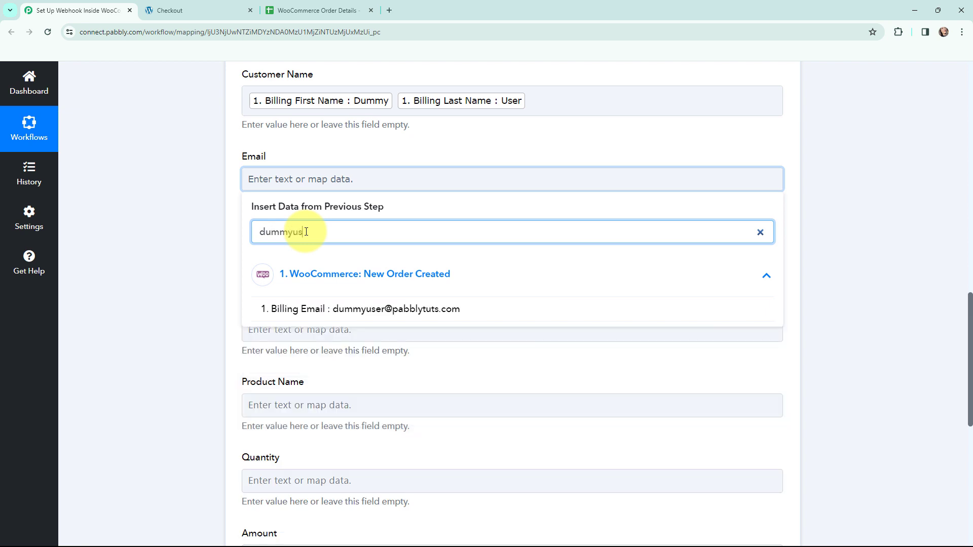
{"action": "left_click", "coordinate": [400, 309]}
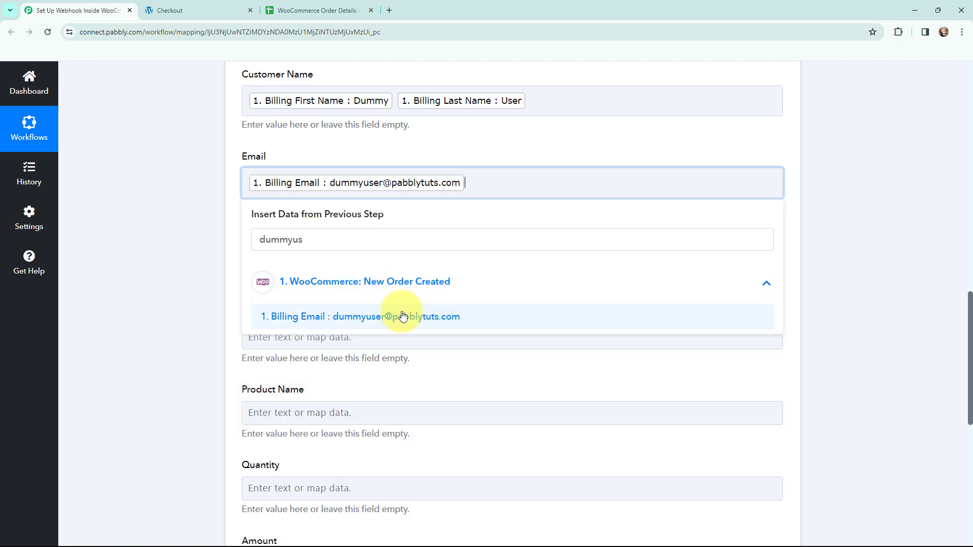
{"action": "left_click", "coordinate": [197, 234]}
- Map Billing Phone into the Phone No. field
{"action": "left_click", "coordinate": [260, 257]}
{"action": "left_click", "coordinate": [300, 353]}
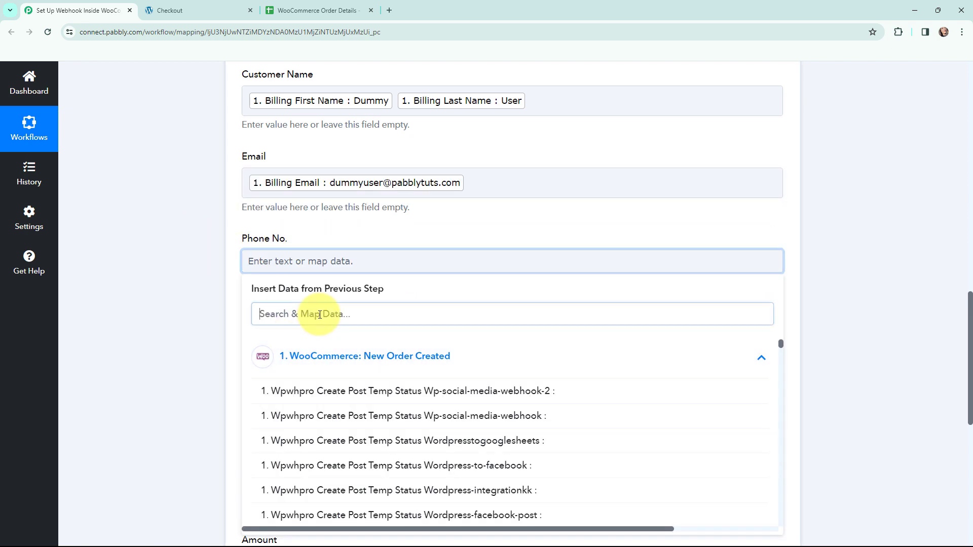
{"action": "left_click", "coordinate": [320, 314]}
{"action": "type", "text": "ph"}
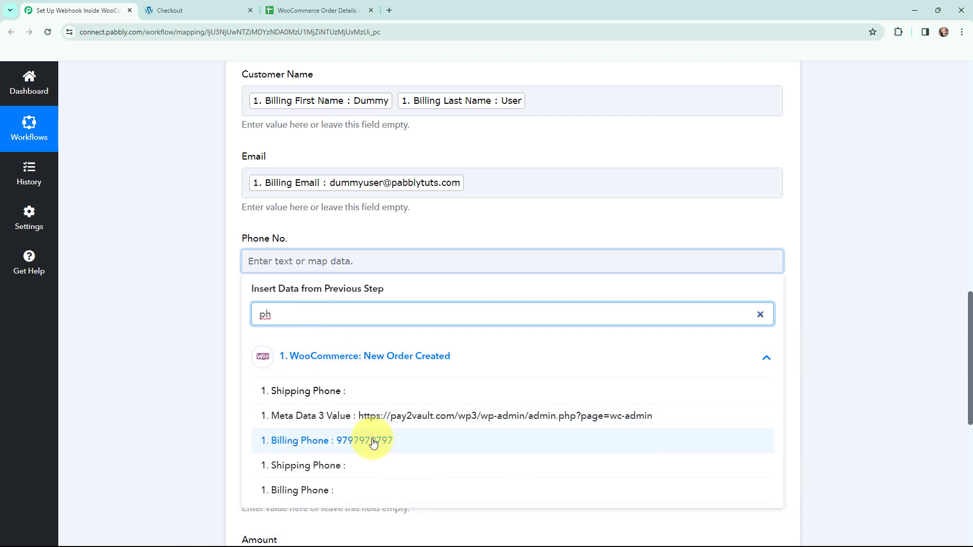
{"action": "left_click", "coordinate": [373, 443]}
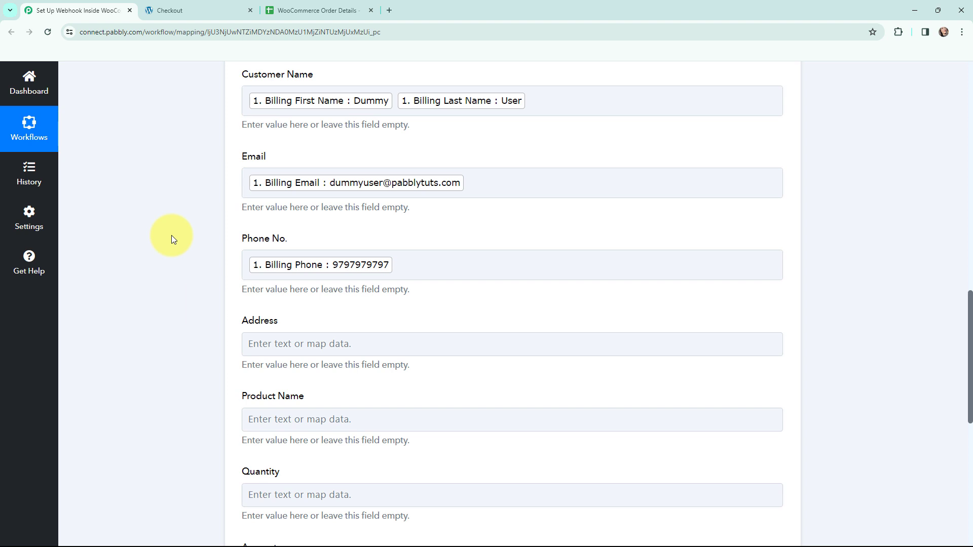
- Fill Address with Billing Address 1, Address 2 and Postcode
{"action": "scroll", "coordinate": [171, 235], "scroll_direction": "down", "scroll_amount": 3}
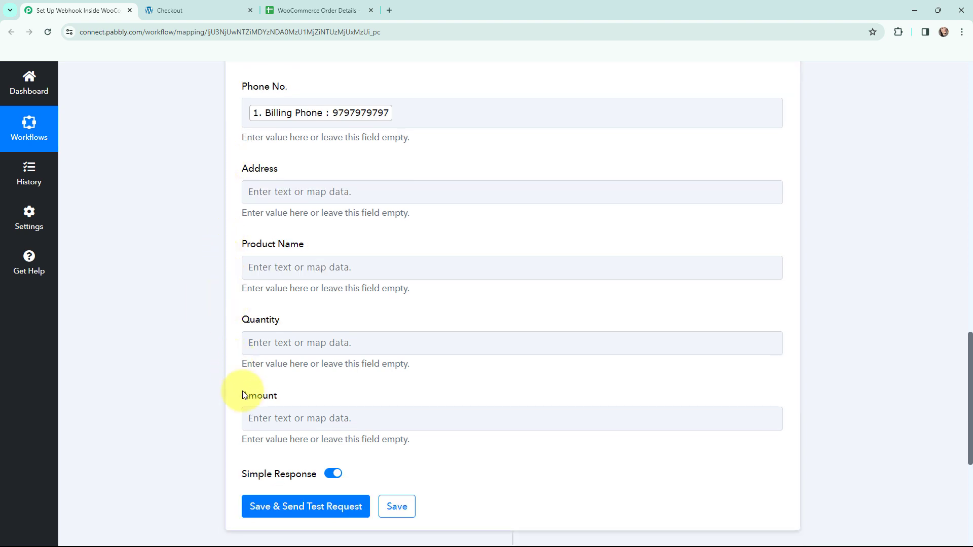
{"action": "left_click", "coordinate": [279, 193]}
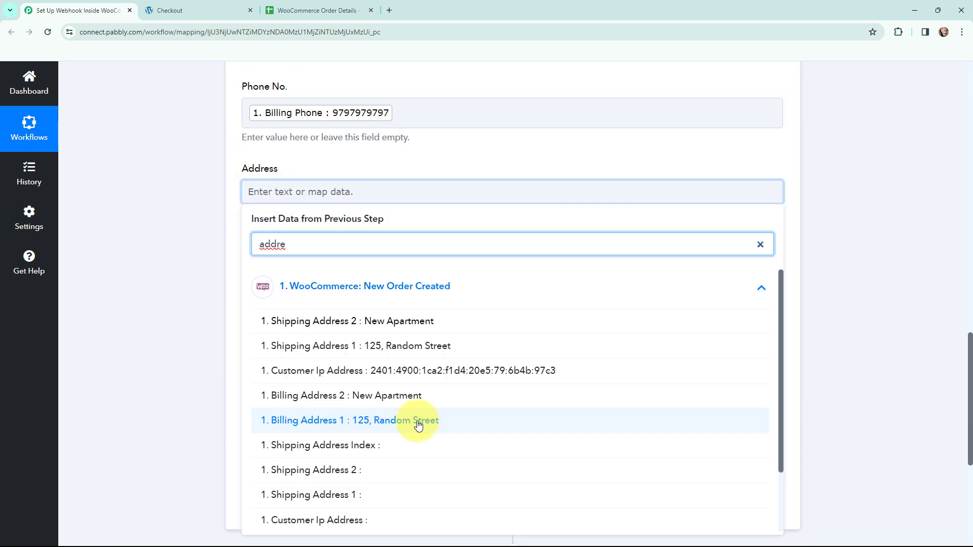
{"action": "left_click", "coordinate": [418, 425]}
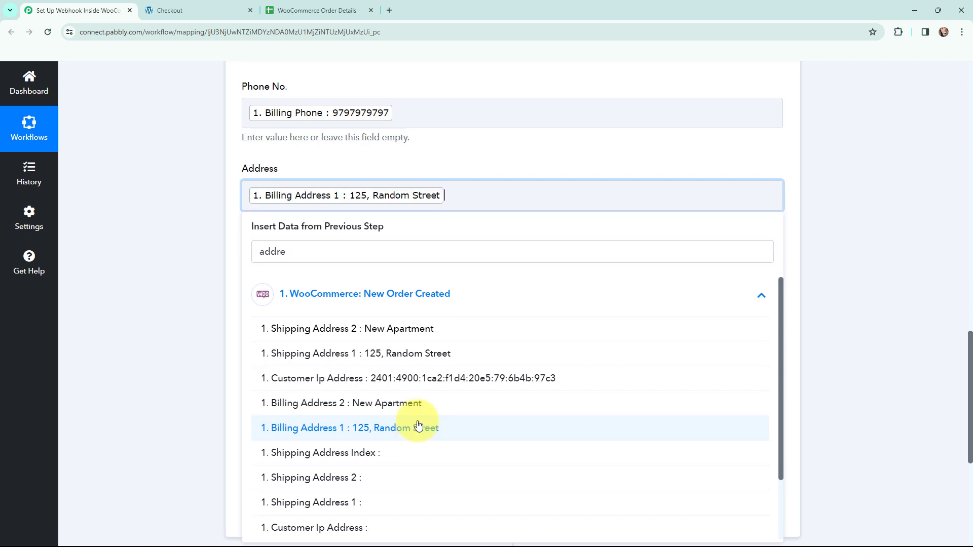
{"action": "left_click", "coordinate": [419, 407]}
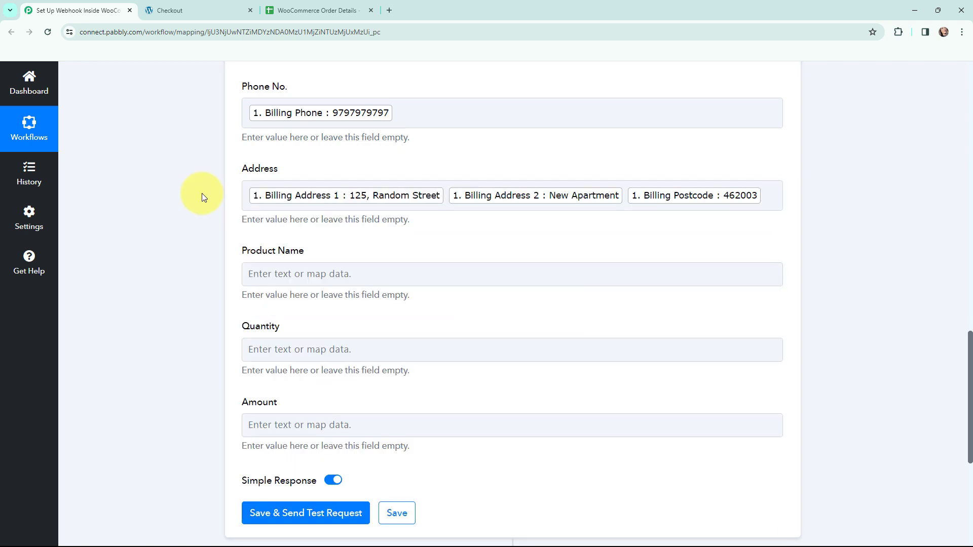
- Map Line Items 0 Name into the Product Name field
{"action": "scroll", "coordinate": [212, 199], "scroll_direction": "down", "scroll_amount": 1}
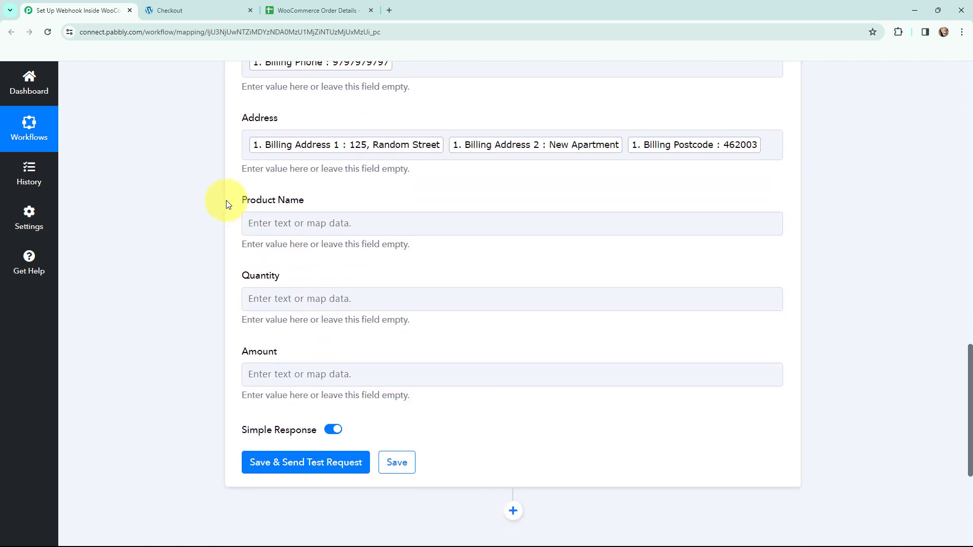
{"action": "left_click", "coordinate": [283, 222]}
{"action": "left_click", "coordinate": [337, 280]}
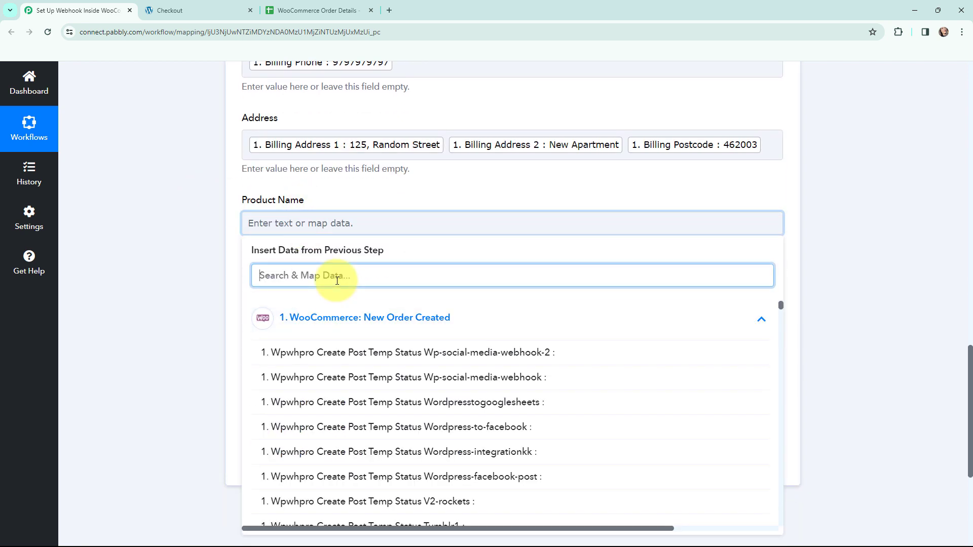
{"action": "type", "text": "blu"}
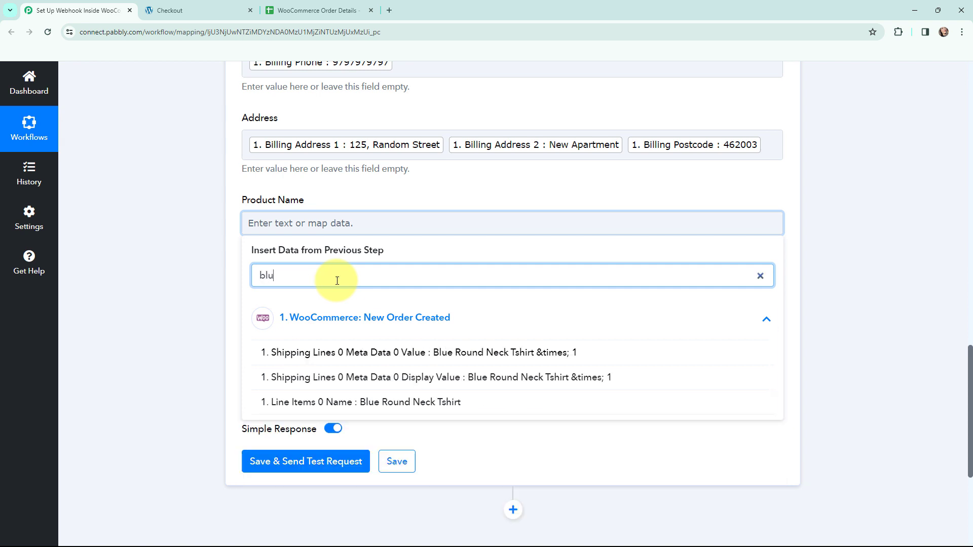
{"action": "left_click", "coordinate": [406, 403]}
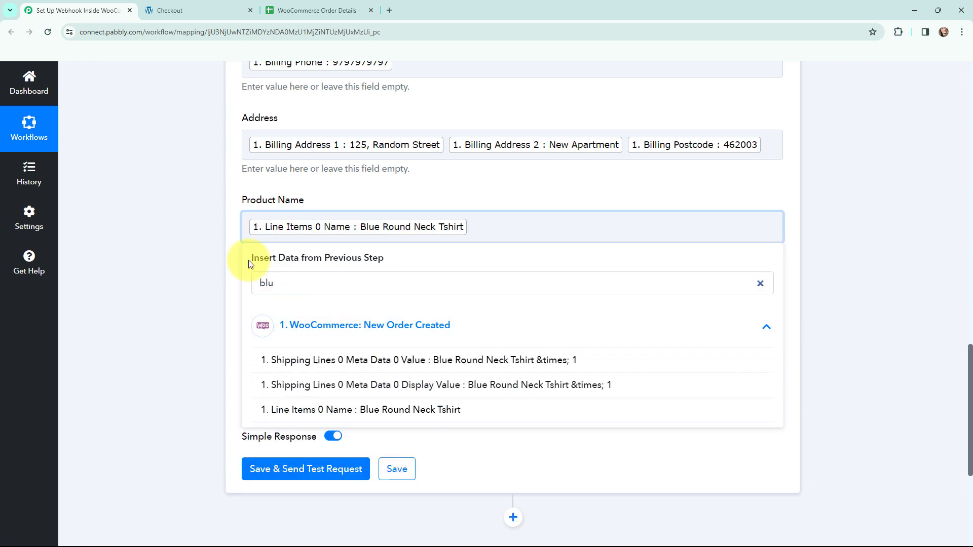
{"action": "left_click", "coordinate": [211, 243]}
- Map Line Items 0 Quantity into the Quantity field
{"action": "left_click", "coordinate": [249, 305]}
{"action": "scroll", "coordinate": [284, 355], "scroll_direction": "down", "scroll_amount": 1}
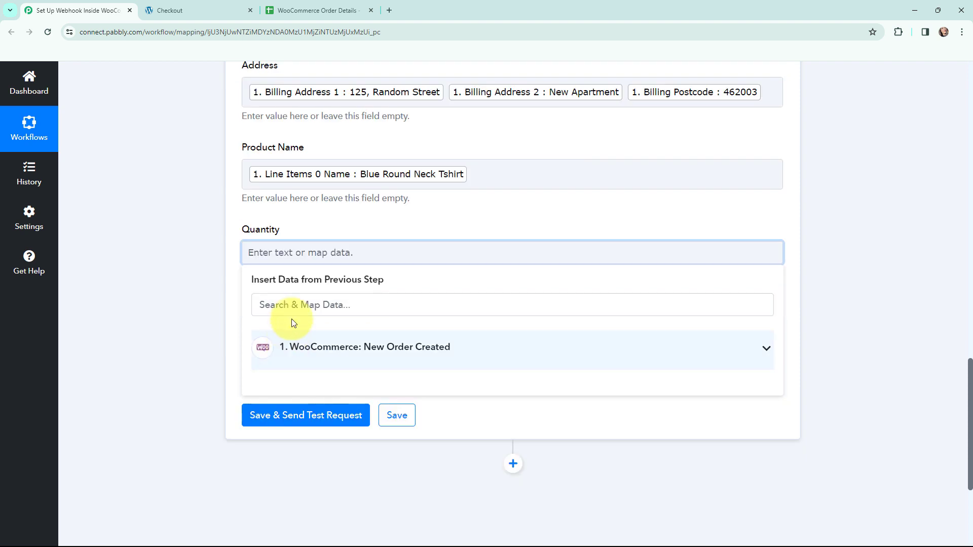
{"action": "left_click", "coordinate": [302, 305]}
{"action": "type", "text": "qua"}
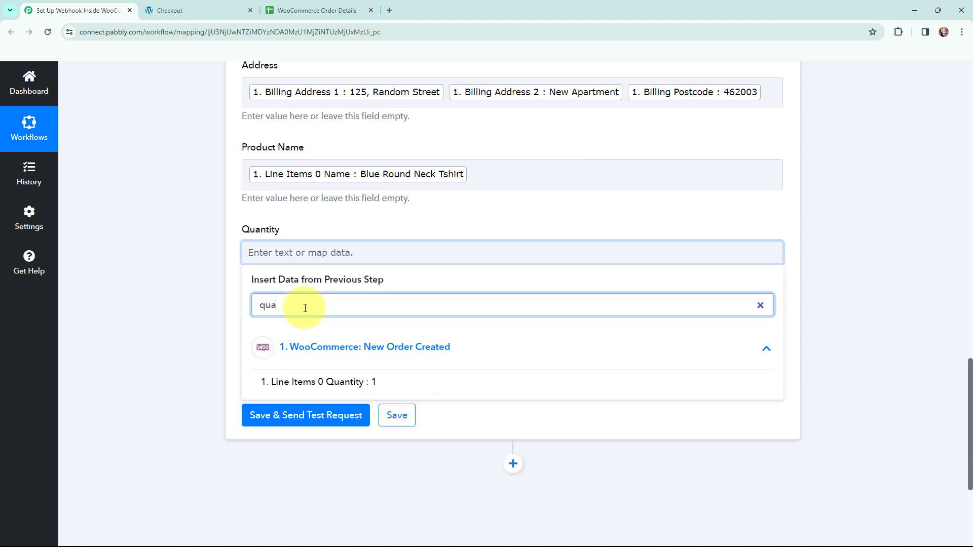
{"action": "left_click", "coordinate": [348, 381]}
{"action": "left_click", "coordinate": [198, 284]}
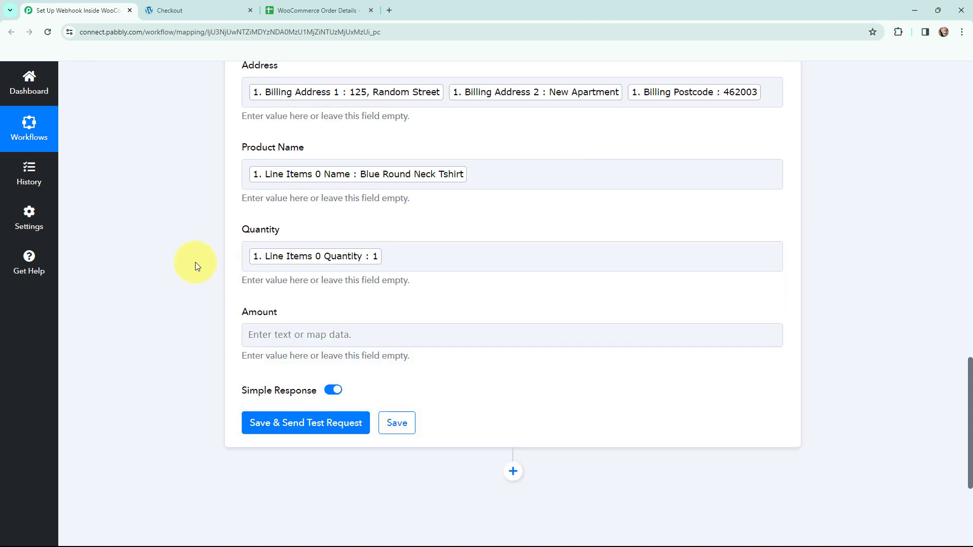
- Map the order Total into the Amount field
{"action": "left_click", "coordinate": [289, 332]}
{"action": "left_click", "coordinate": [299, 423]}
{"action": "left_click", "coordinate": [307, 387]}
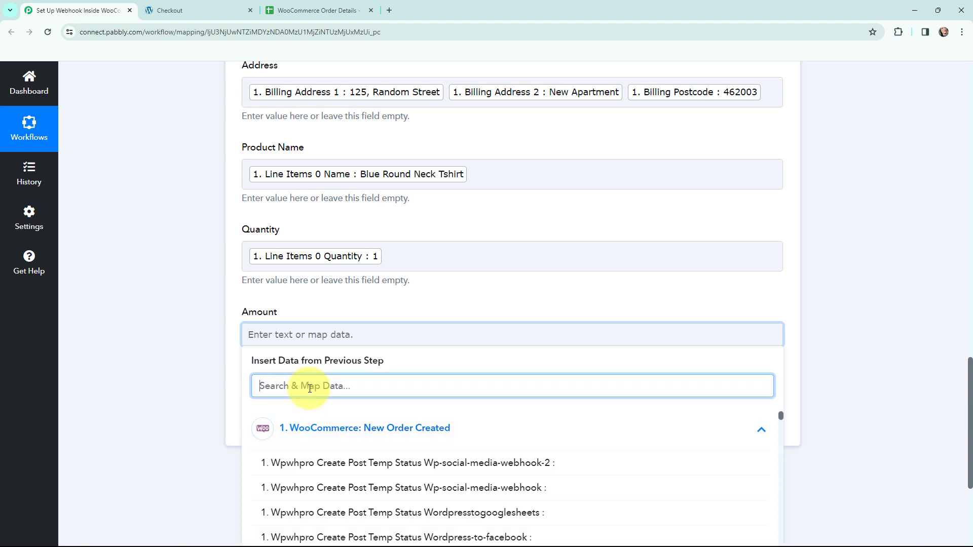
{"action": "type", "text": "210"}
{"action": "scroll", "coordinate": [394, 355], "scroll_direction": "down", "scroll_amount": 1}
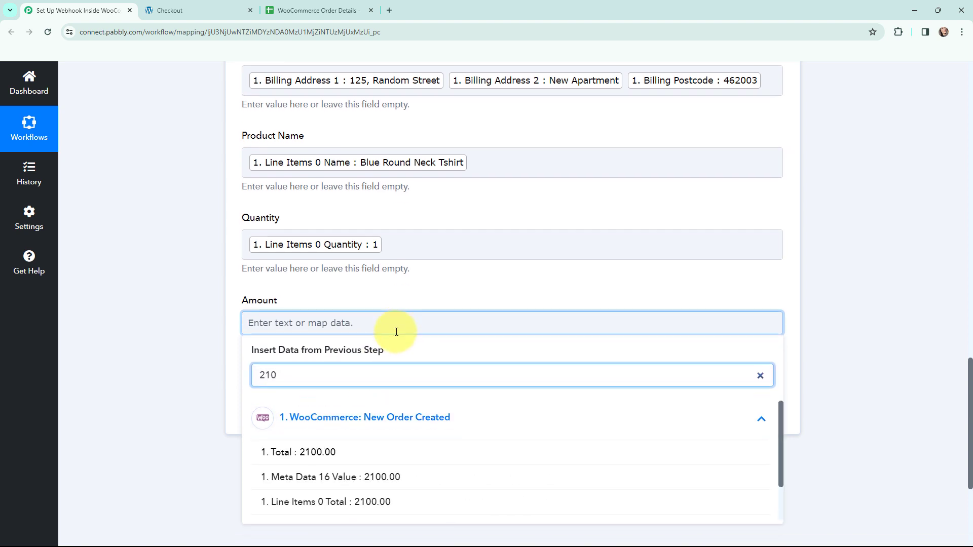
{"action": "left_click", "coordinate": [334, 415]}
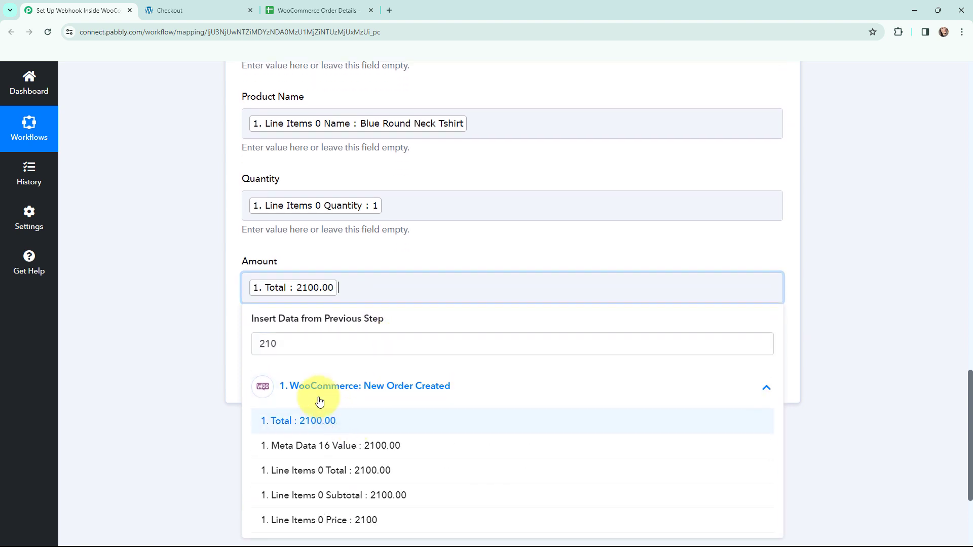
{"action": "left_click", "coordinate": [210, 306]}
{"action": "scroll", "coordinate": [167, 293], "scroll_direction": "up", "scroll_amount": 2}
{"action": "scroll", "coordinate": [167, 297], "scroll_direction": "up", "scroll_amount": 8}
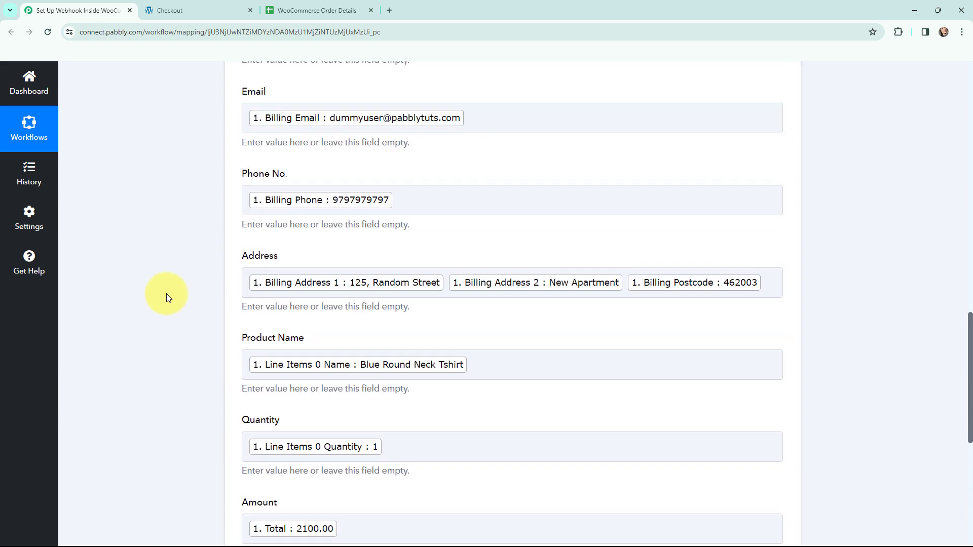
{"action": "scroll", "coordinate": [166, 294], "scroll_direction": "up", "scroll_amount": 3}
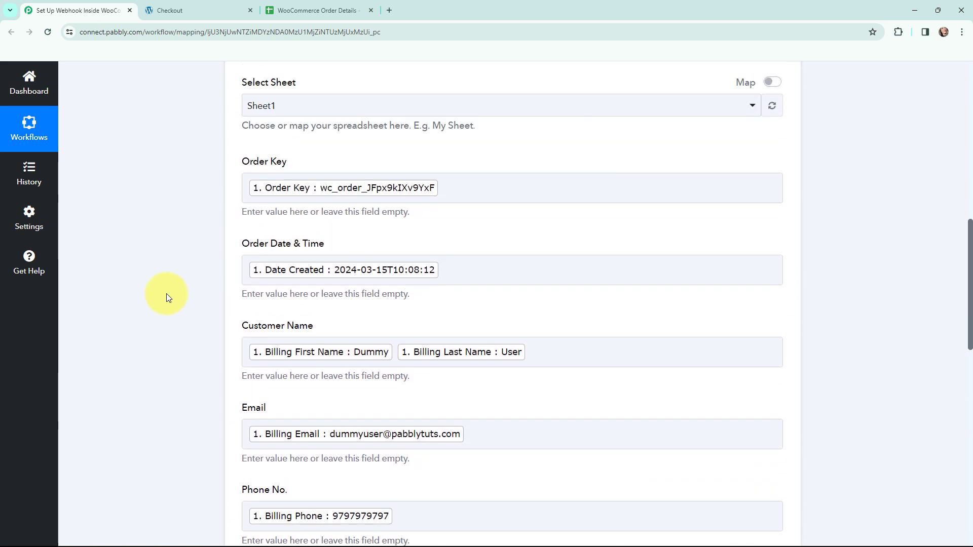
{"action": "scroll", "coordinate": [166, 293], "scroll_direction": "down", "scroll_amount": 4}
{"action": "scroll", "coordinate": [166, 293], "scroll_direction": "down", "scroll_amount": 1}
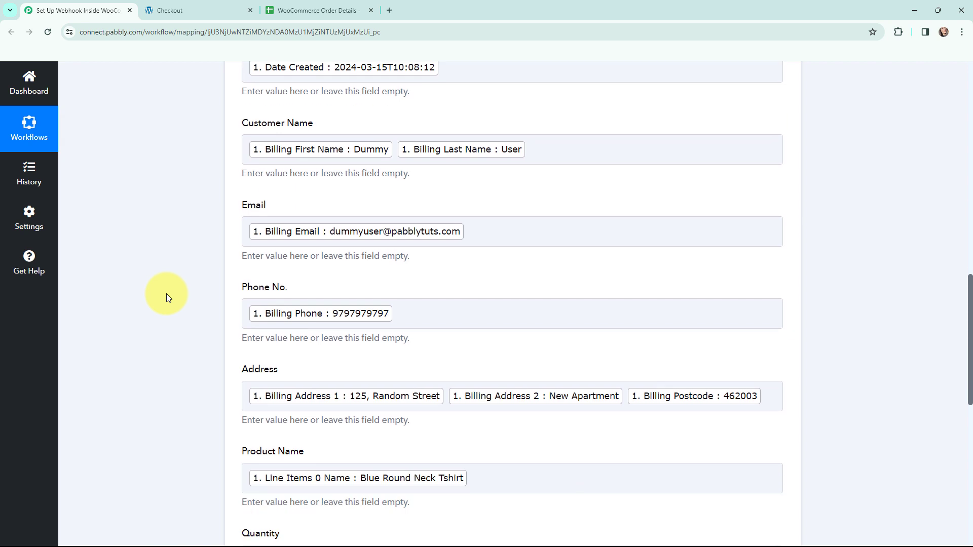
{"action": "scroll", "coordinate": [169, 297], "scroll_direction": "down", "scroll_amount": 1}
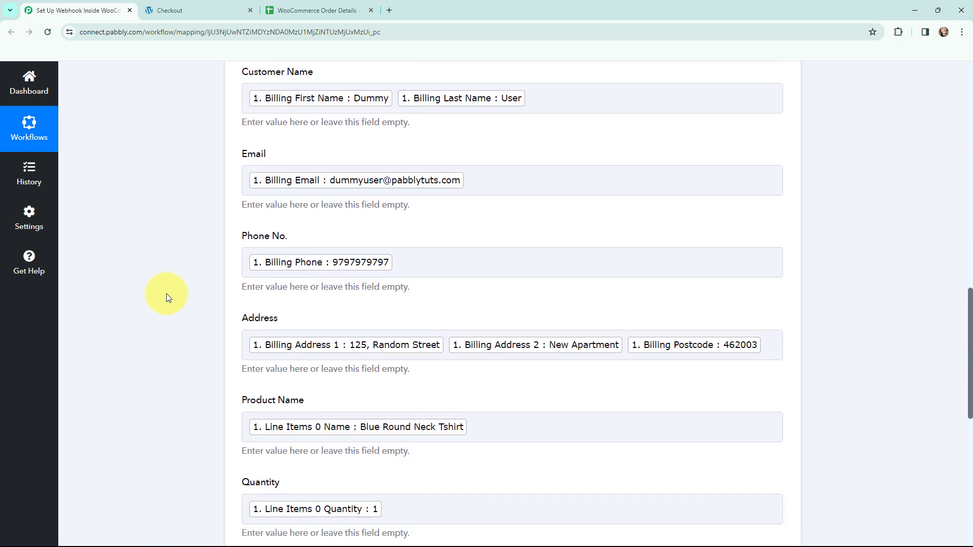
{"action": "scroll", "coordinate": [168, 298], "scroll_direction": "down", "scroll_amount": 3}
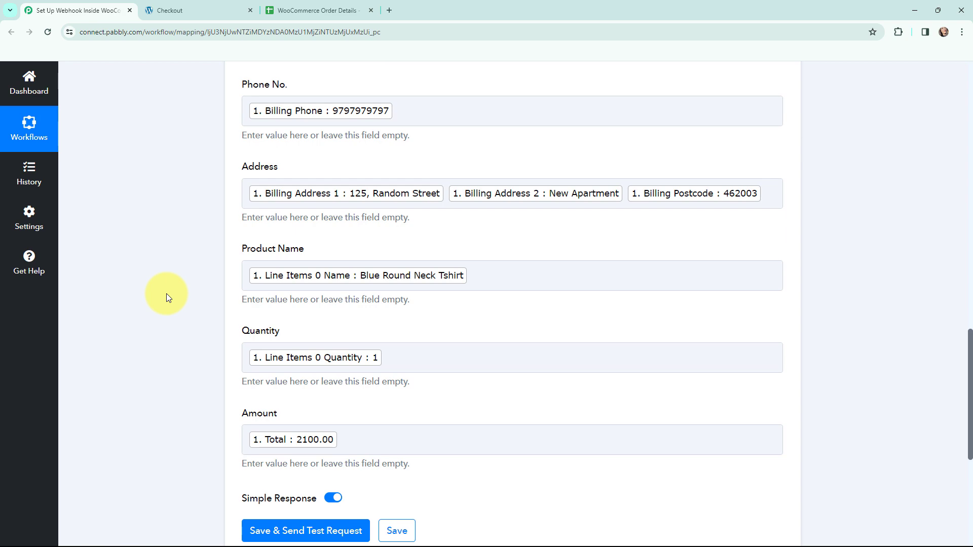
{"action": "scroll", "coordinate": [168, 298], "scroll_direction": "up", "scroll_amount": 8}
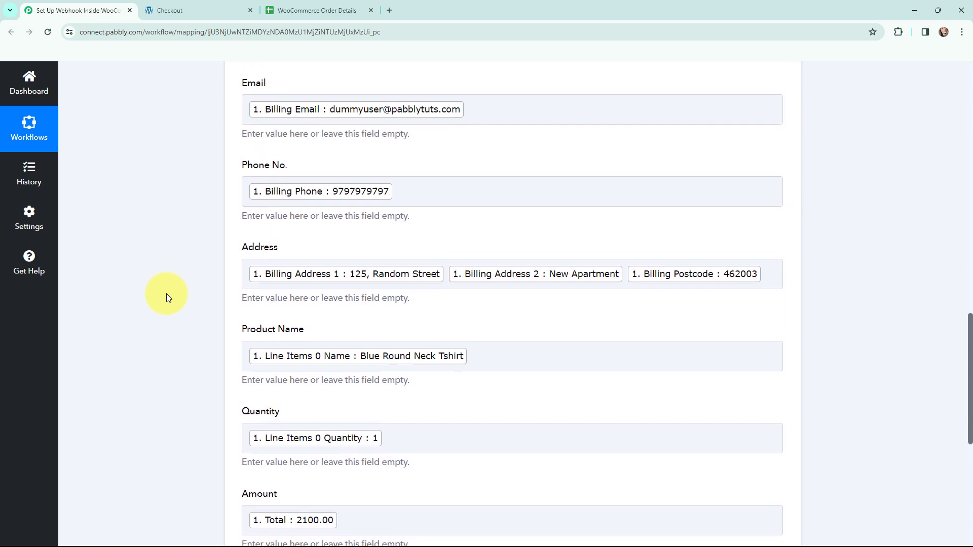
{"action": "scroll", "coordinate": [169, 297], "scroll_direction": "down", "scroll_amount": 3}
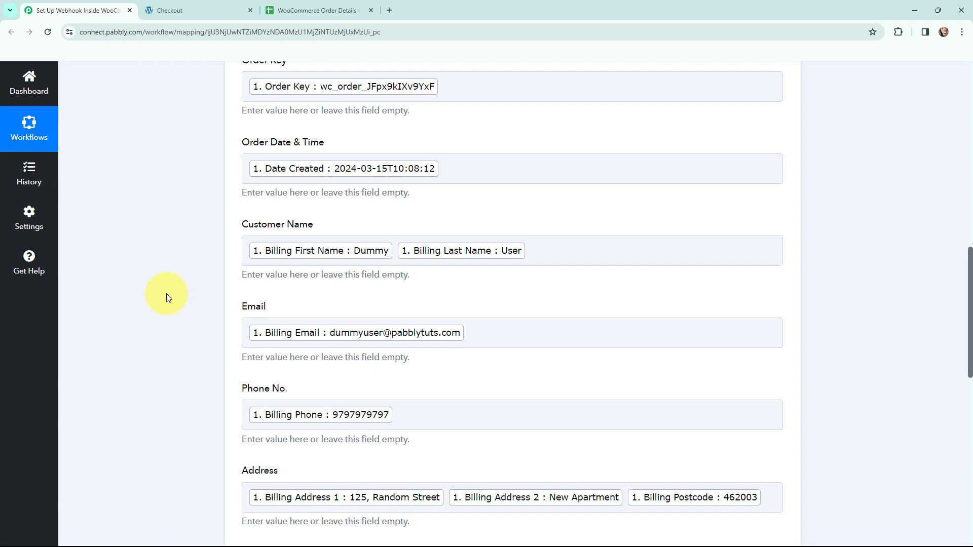
{"action": "scroll", "coordinate": [168, 297], "scroll_direction": "down", "scroll_amount": 10}
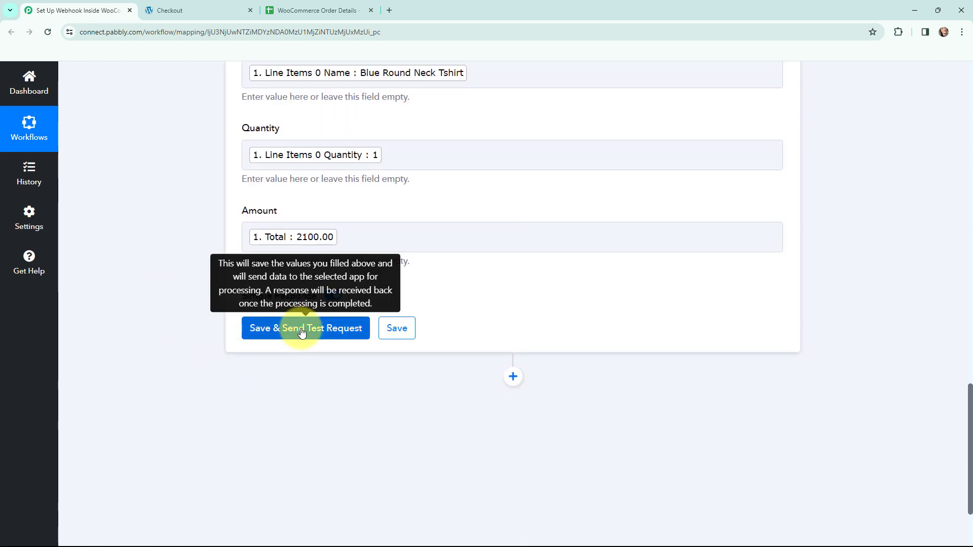
- Save and send a test request, confirming 1 row added at Sheet1!A2:I2
{"action": "left_click", "coordinate": [302, 333]}
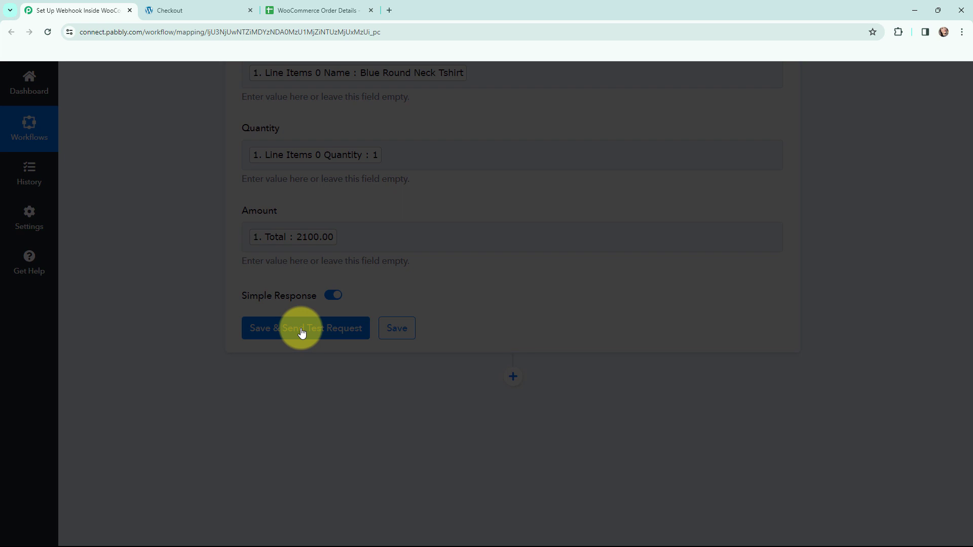
{"action": "scroll", "coordinate": [504, 235], "scroll_direction": "down", "scroll_amount": 3}
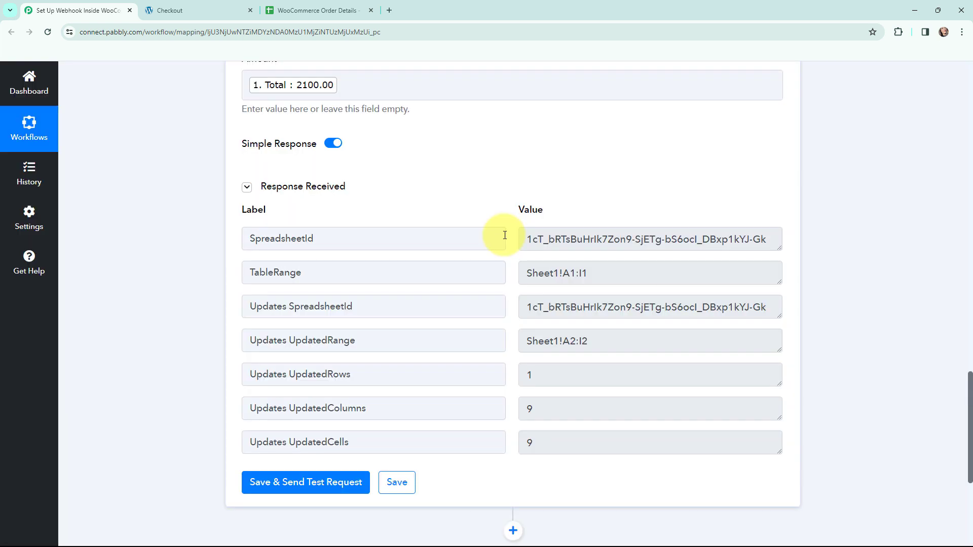